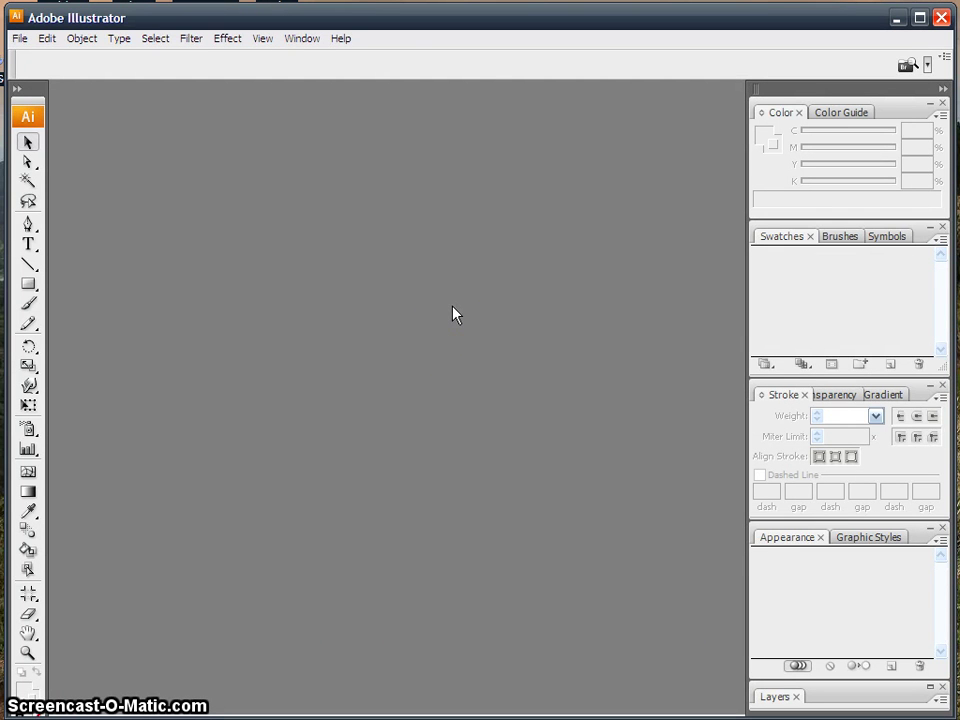
Click in the empty Illustrator workspace while no document is open
left_click(450, 300)
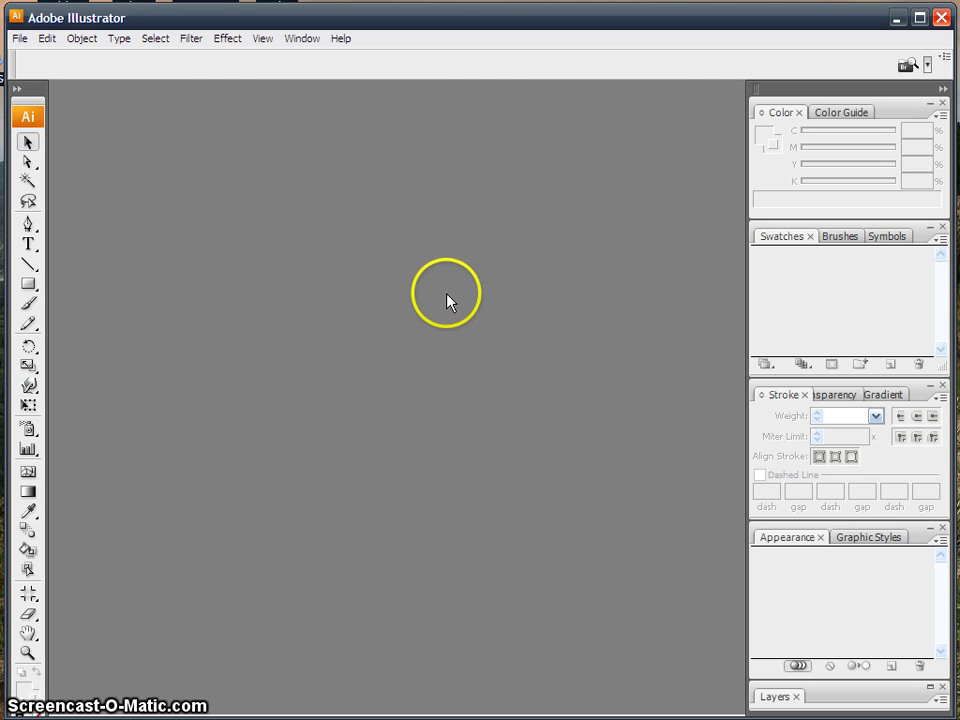
Create a new document with the default Letter 8.5 × 11 in settings
left_click(19, 39)
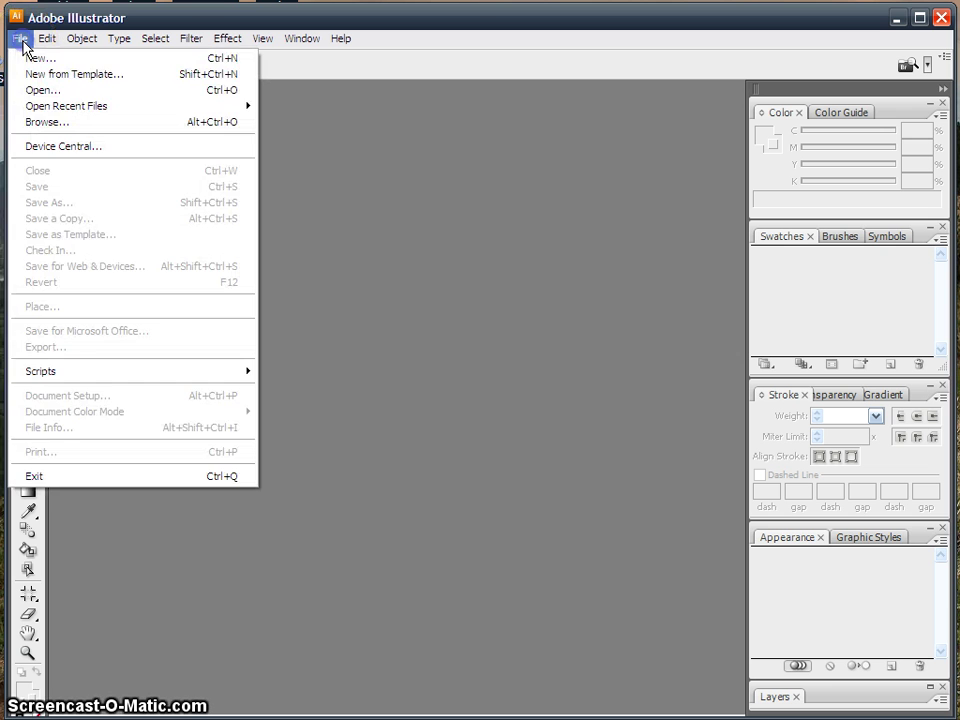
left_click(30, 58)
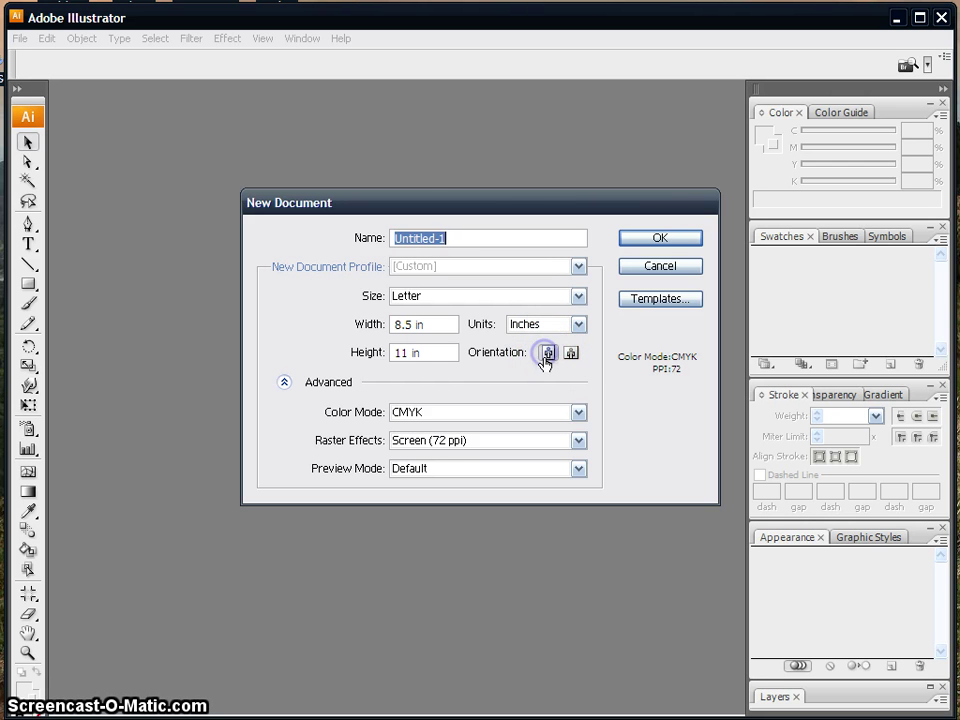
left_click(659, 240)
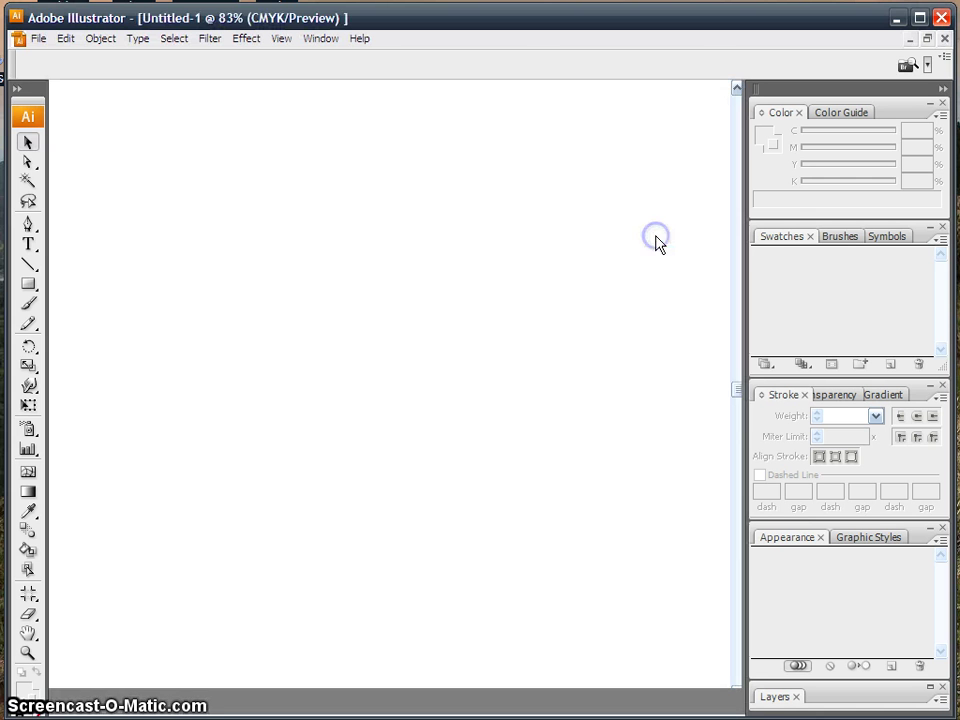
Confirm portrait orientation for the page in Document Setup
left_click(38, 38)
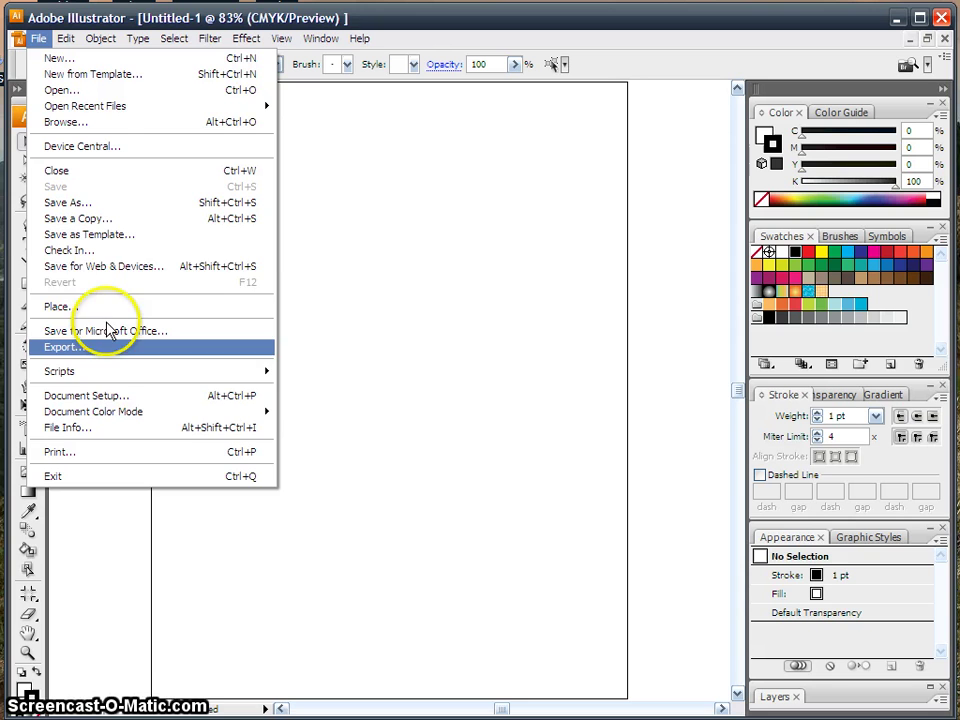
left_click(130, 396)
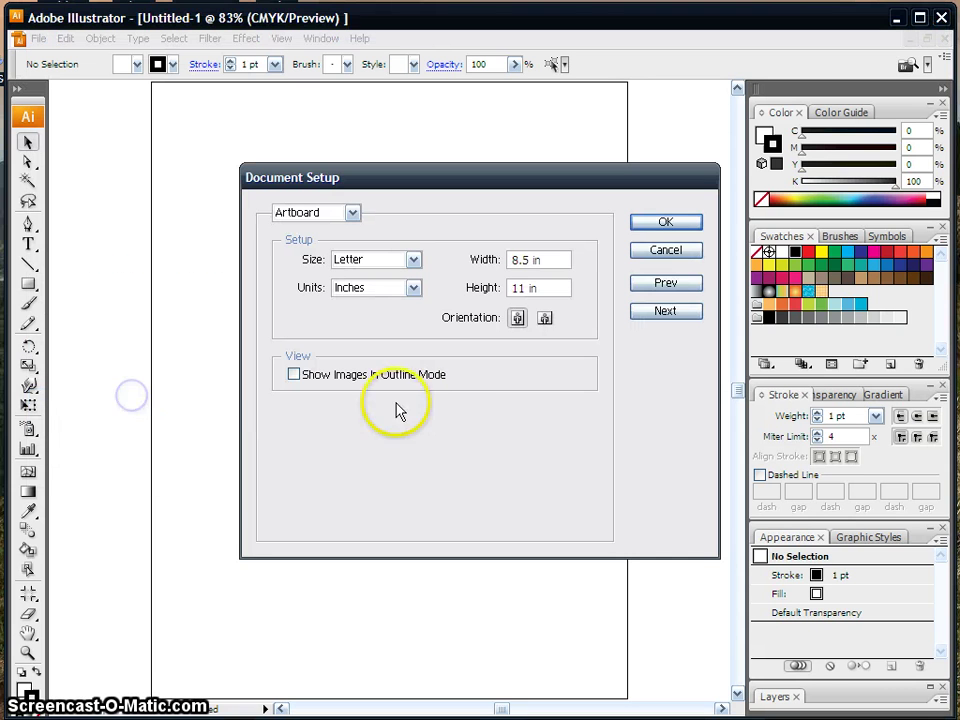
left_click(546, 319)
left_click(517, 320)
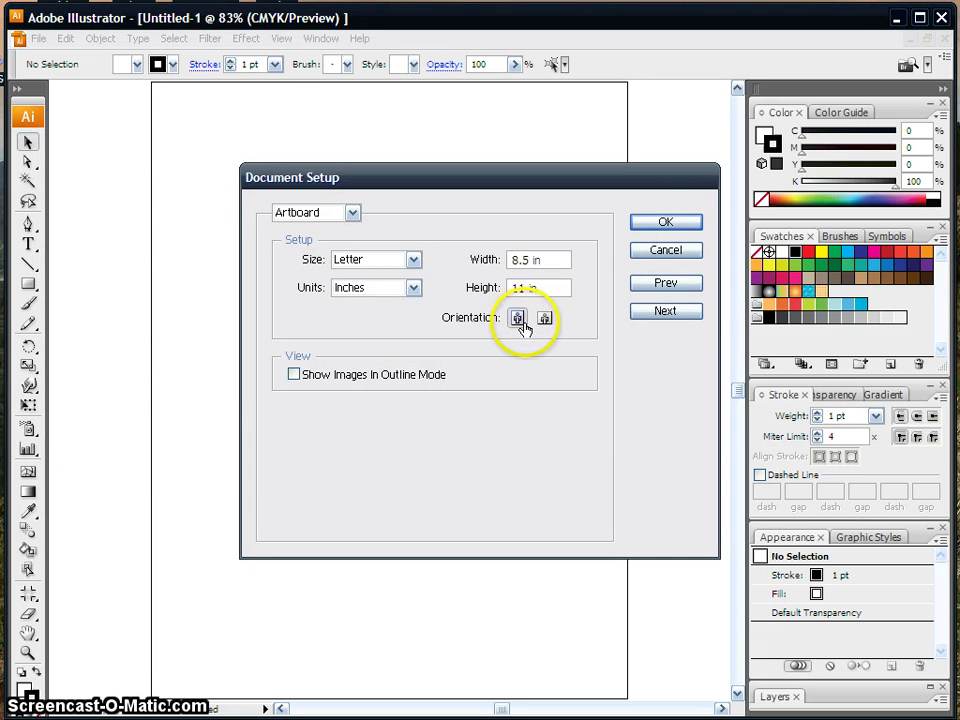
left_click(655, 228)
left_click(174, 318)
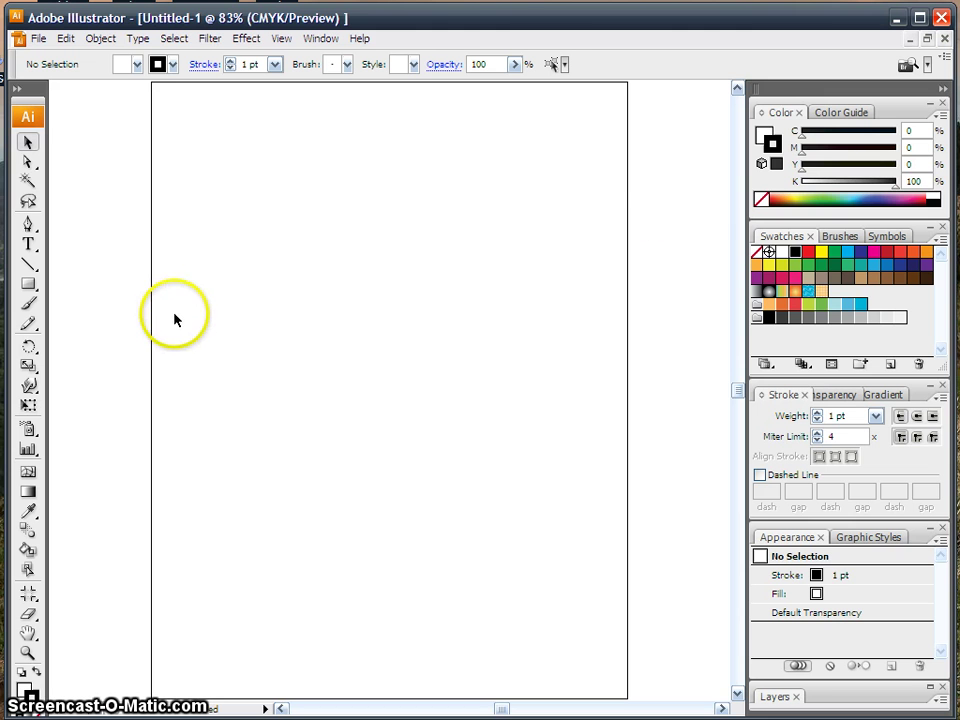
Paste the black X-wing silhouette, enlarge it and move it to the page's upper-left area
key("ctrl+v")
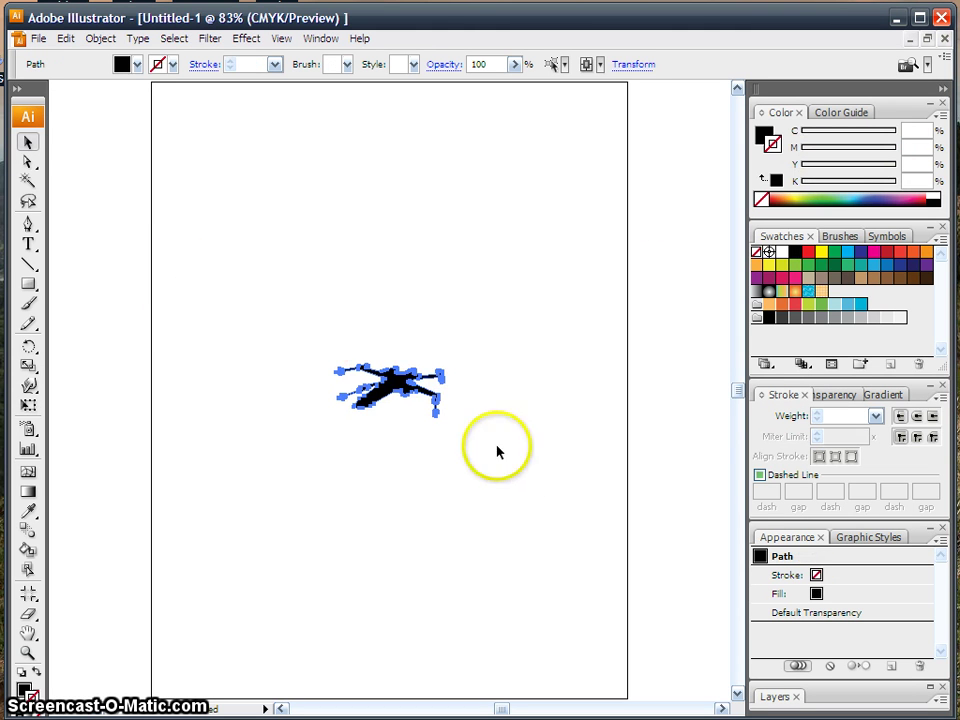
left_click_drag(441, 413, 707, 608)
left_click_drag(566, 462, 407, 294)
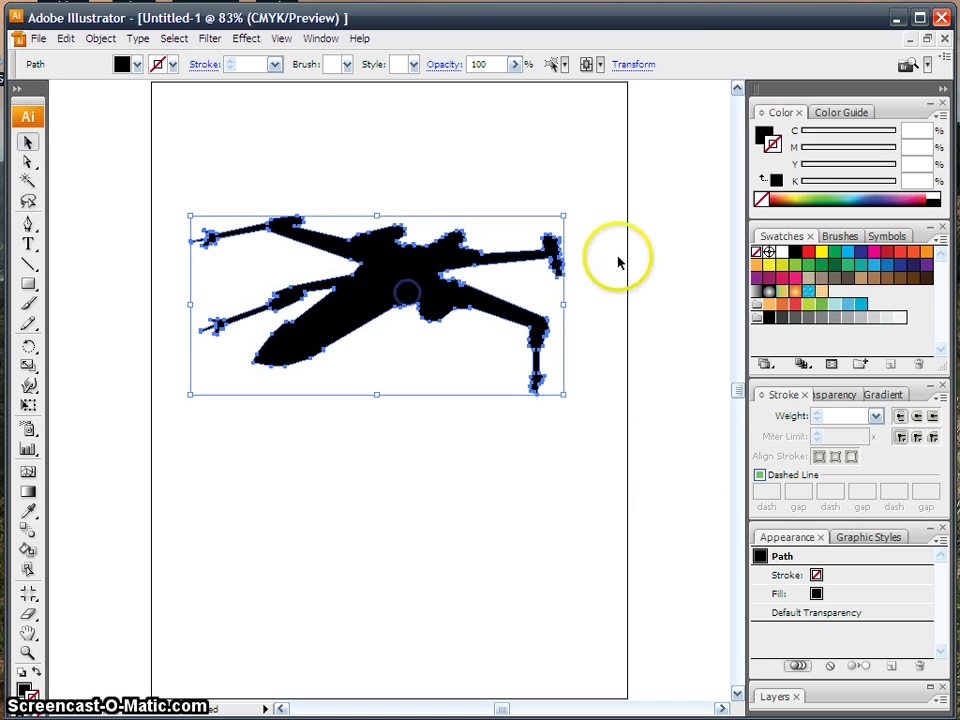
left_click(663, 232)
key("ctrl+minus")
left_click_drag(596, 401, 595, 312)
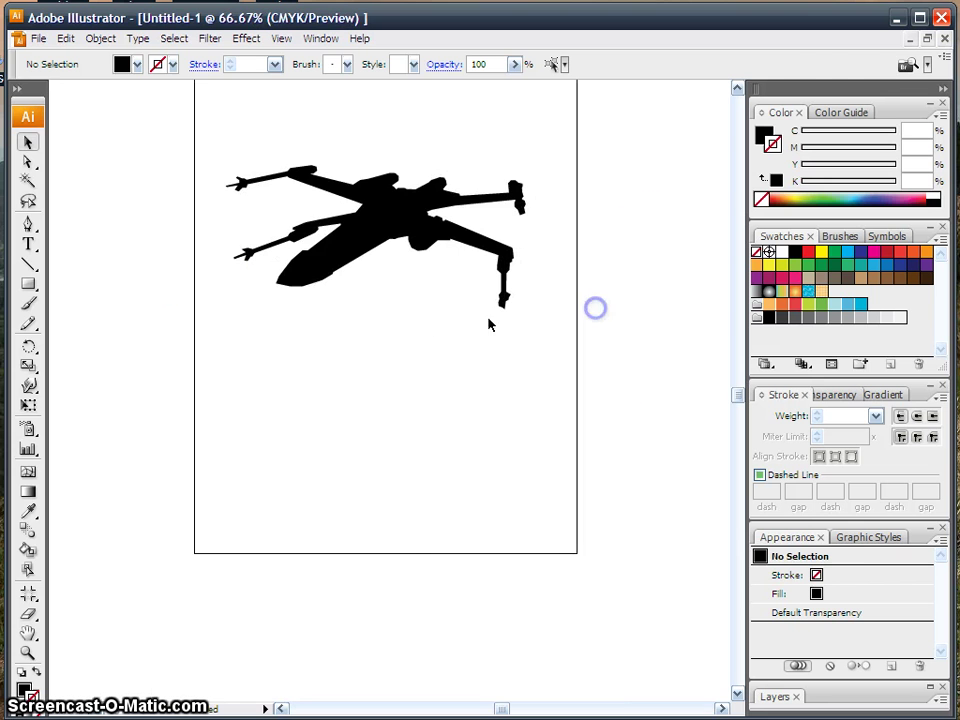
Type 'The Star Wars' on three lines below the X-wing, then enlarge it
left_click(298, 401)
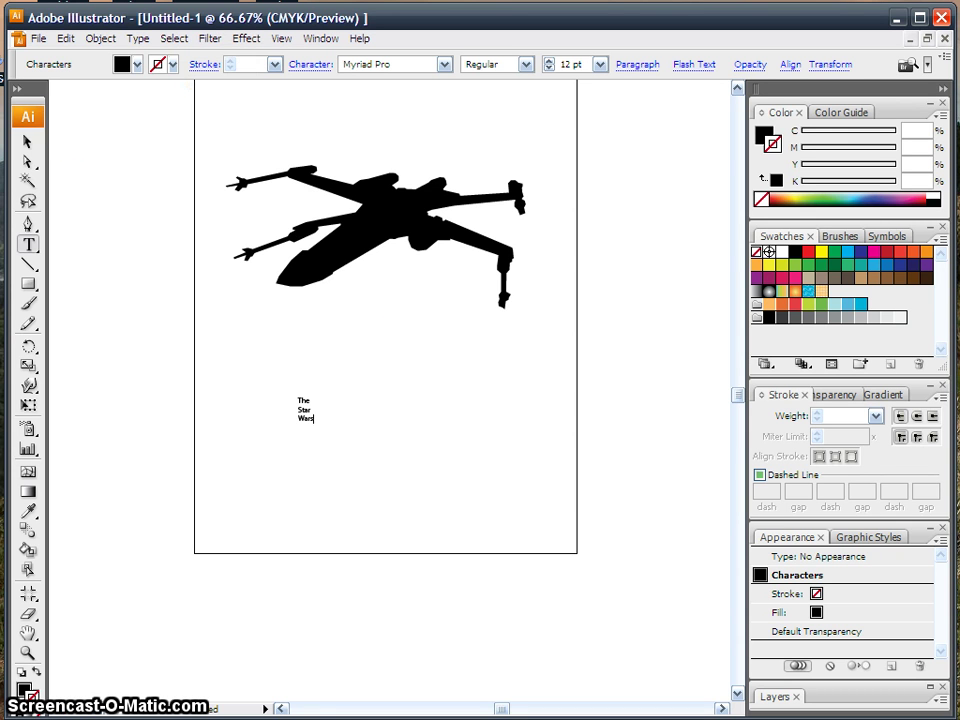
left_click(24, 143)
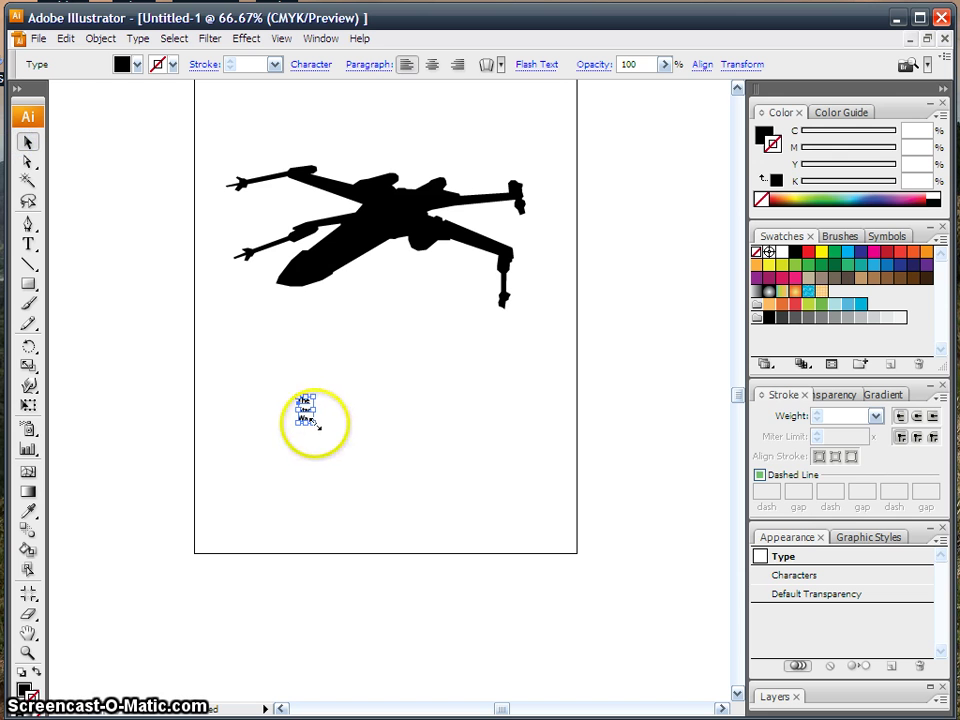
left_click_drag(316, 424, 512, 605)
left_click_drag(368, 512, 388, 421)
Set the title's font to Bauhaus 93
right_click(388, 409)
left_click(452, 460)
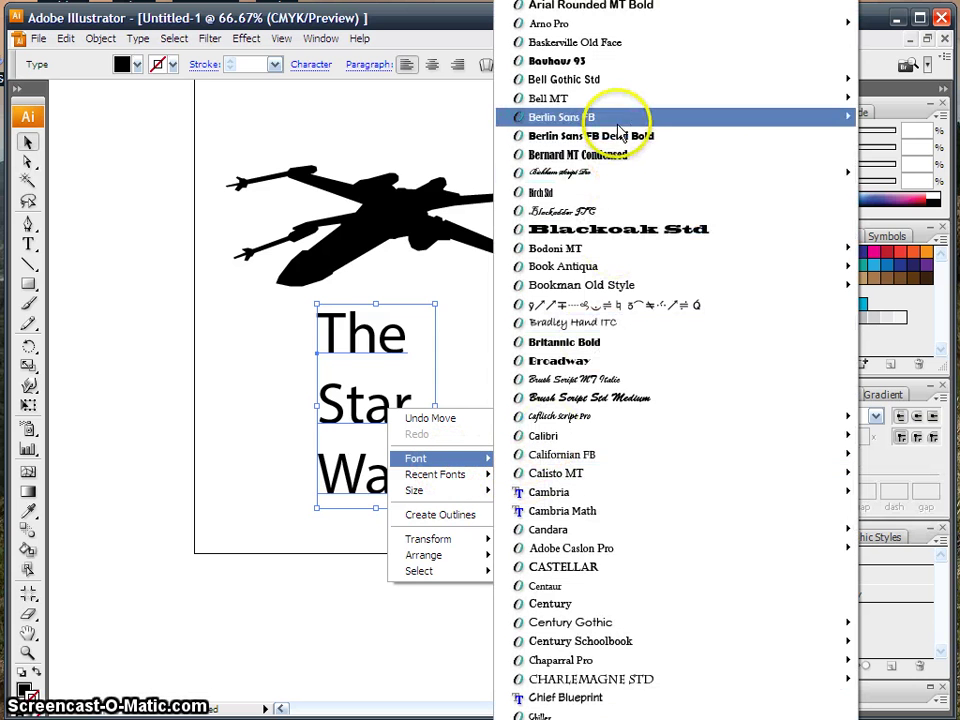
left_click(613, 63)
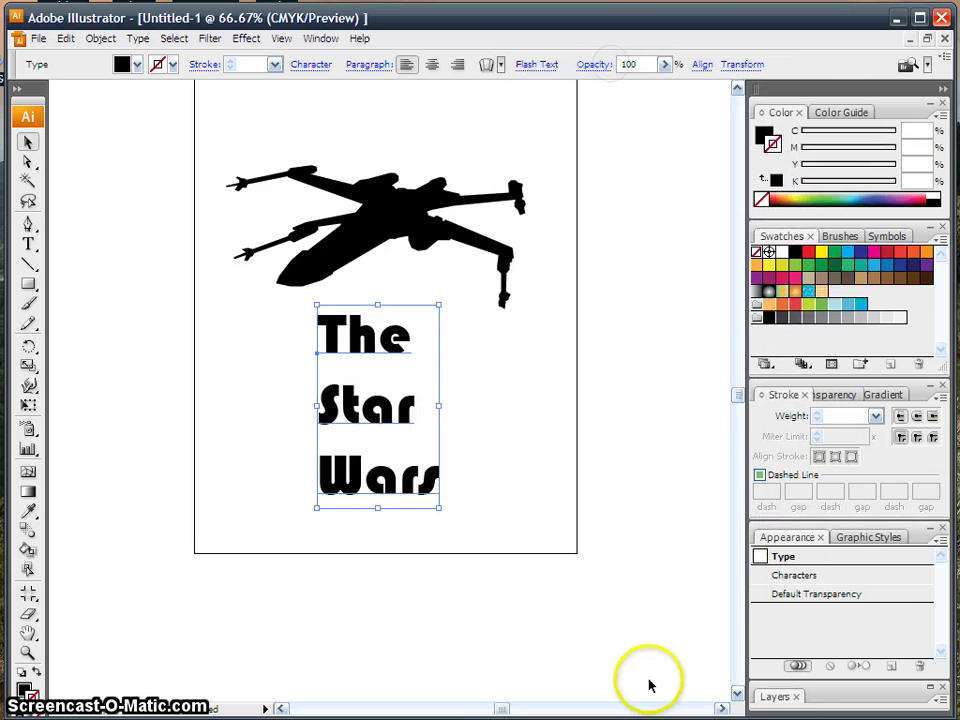
left_click(310, 65)
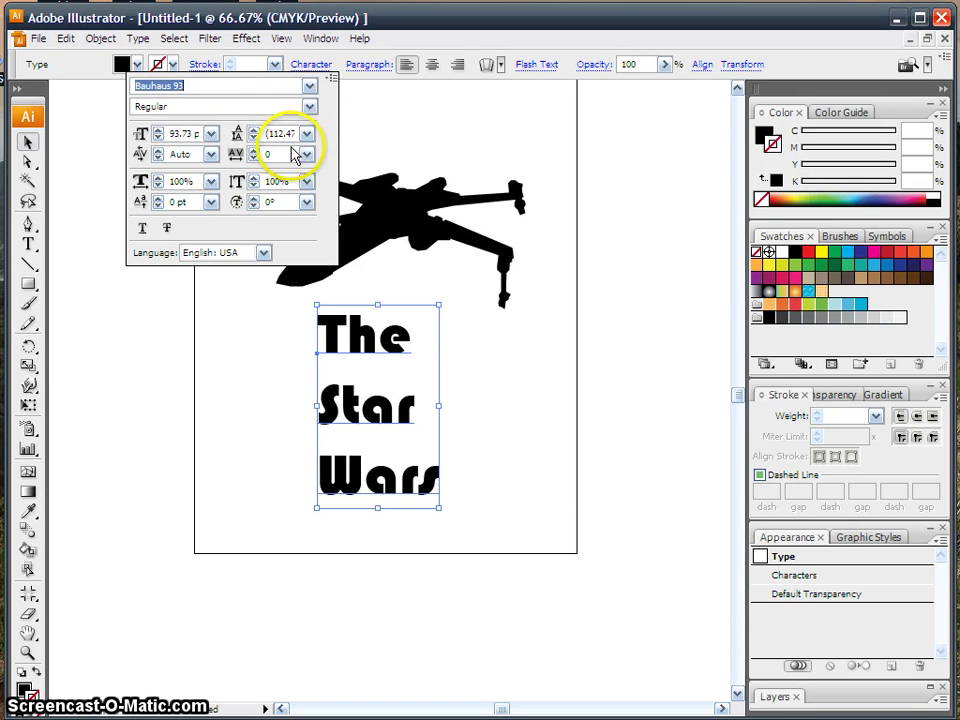
Reduce the title's leading step by step down to 74 pt
left_click(255, 140)
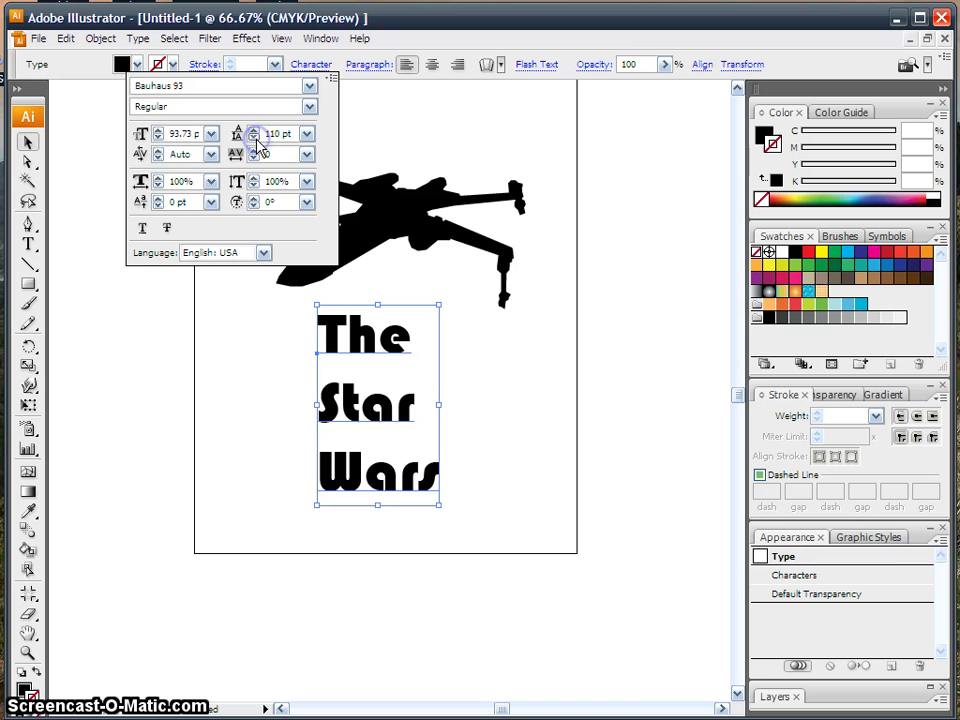
left_click(255, 140)
left_click(255, 140)
left_click(255, 140)
left_click(256, 141)
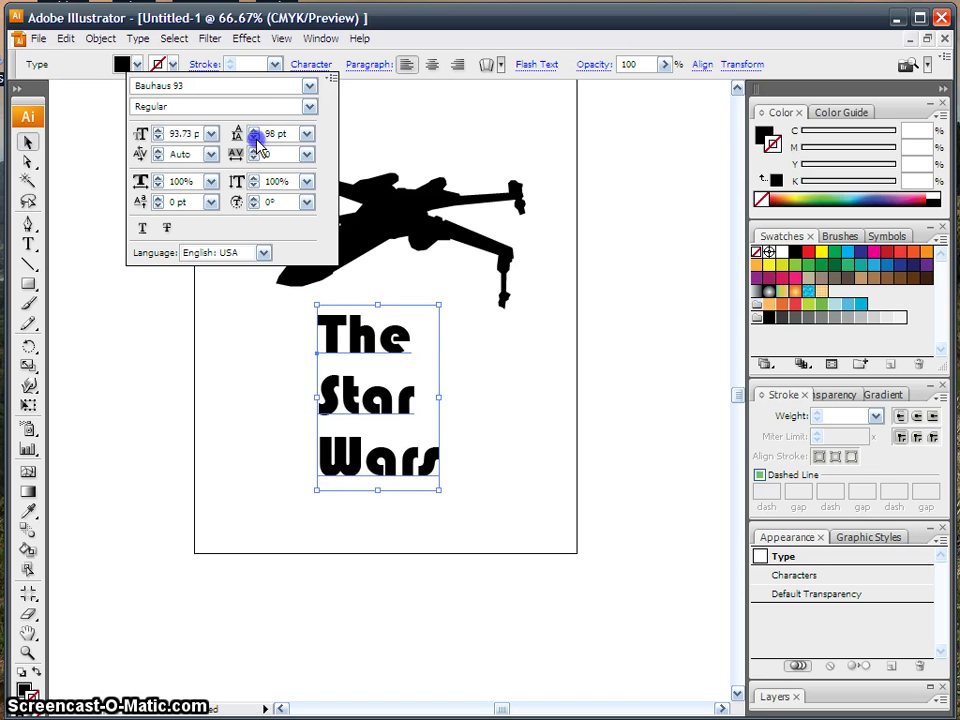
left_click(256, 141)
left_click(256, 141)
left_click(256, 141)
left_click(256, 141)
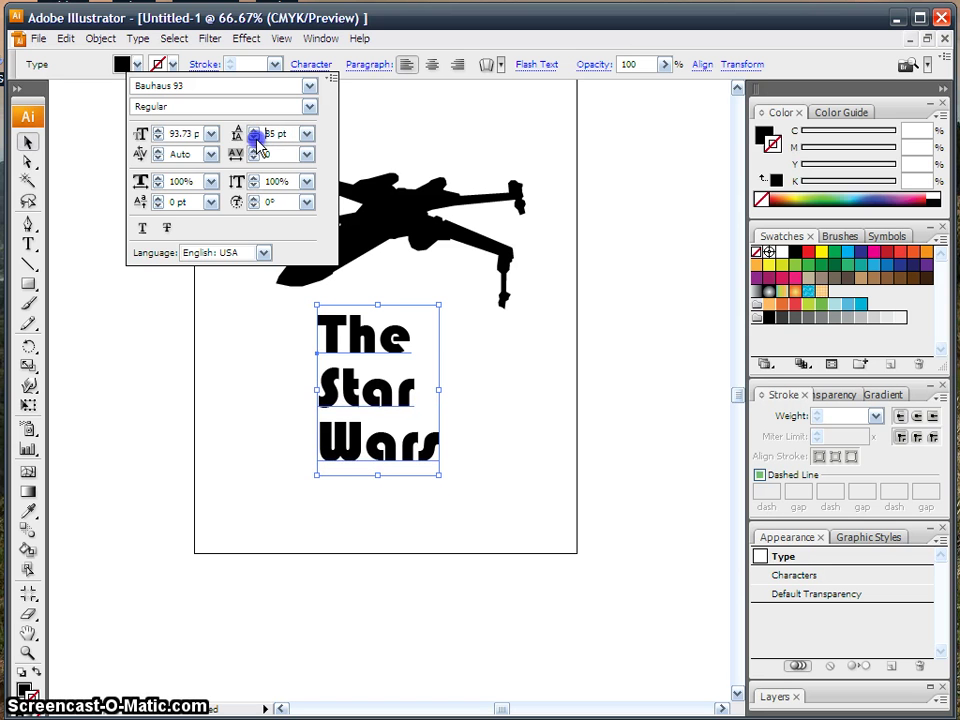
left_click(256, 141)
left_click(256, 141)
left_click(256, 141)
left_click(256, 141)
left_click(256, 141)
left_click(256, 141)
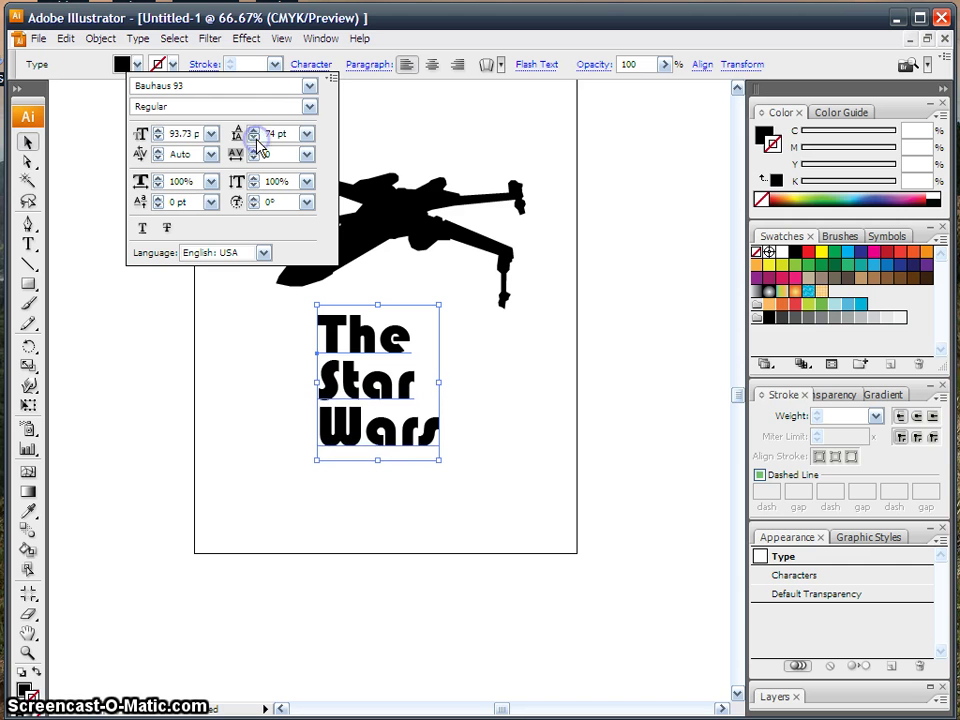
left_click(256, 141)
left_click(256, 141)
left_click(532, 494)
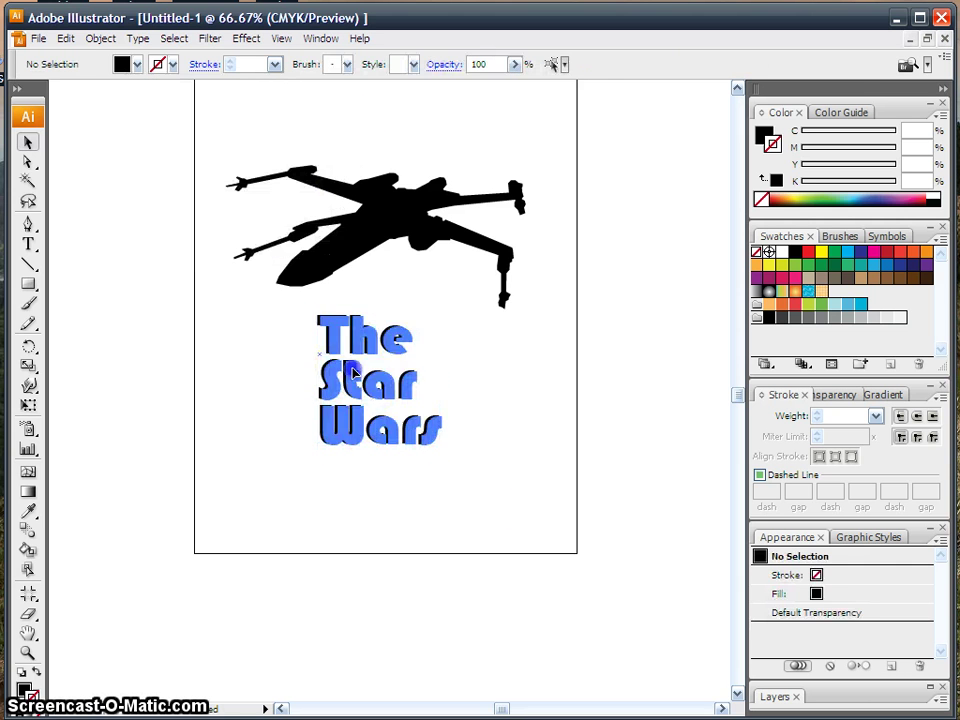
Shrink the X-wing and place the title lower right beneath it
left_click_drag(370, 385, 466, 409)
left_click(420, 228)
left_click_drag(524, 160, 445, 209)
left_click_drag(470, 400, 473, 381)
left_click(601, 307)
left_click_drag(601, 307, 611, 330)
left_click_drag(564, 291, 580, 232)
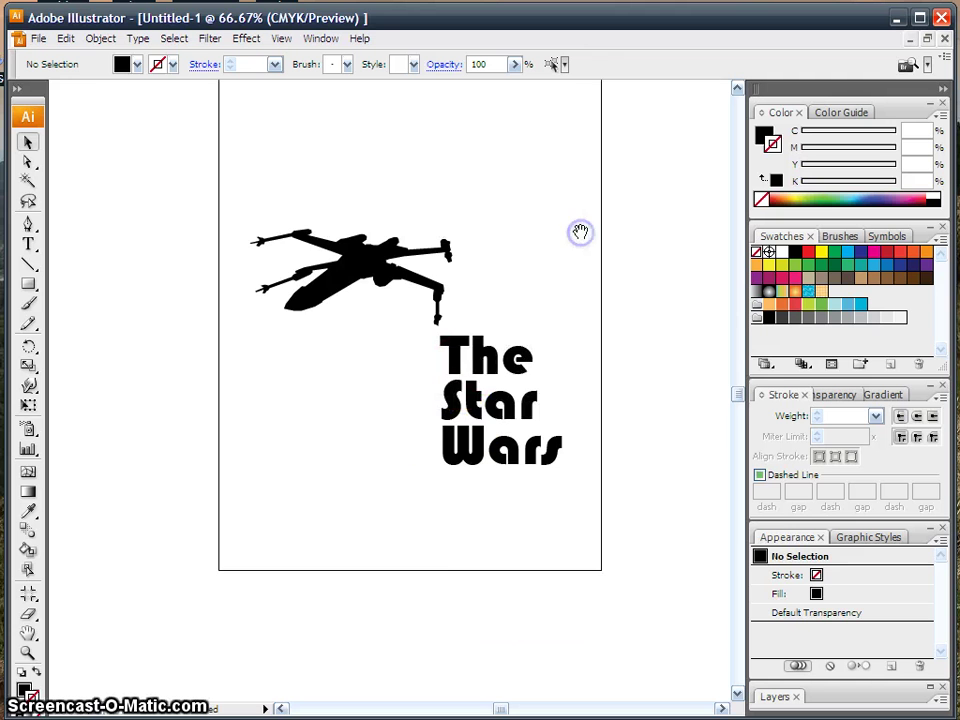
Draw a rectangle covering the whole artboard
left_click(28, 287)
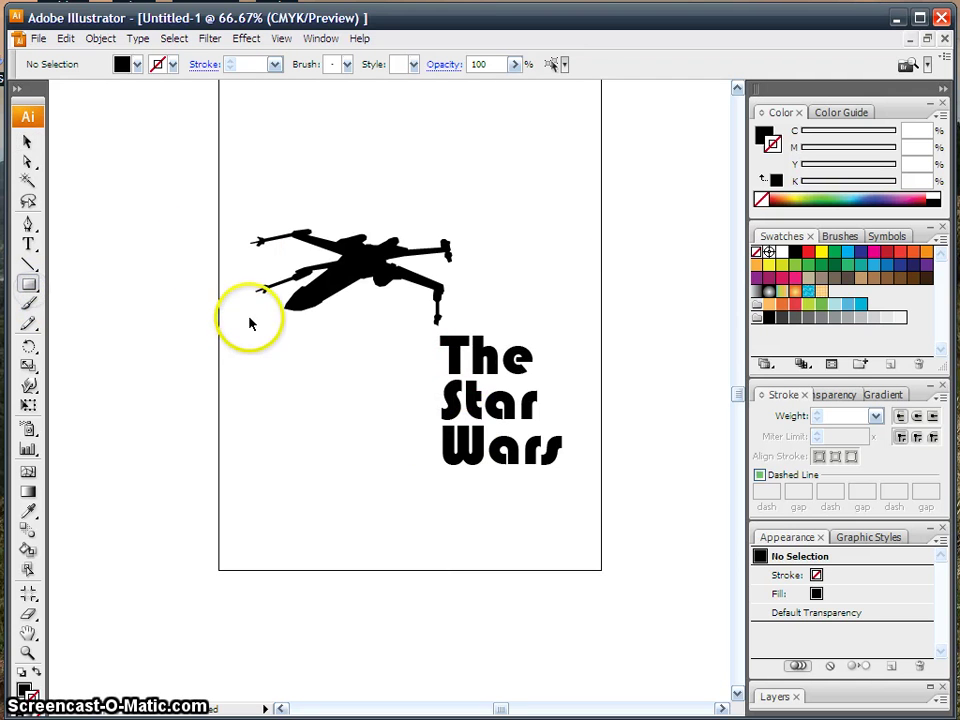
key("ctrl+minus")
left_click_drag(256, 150, 553, 528)
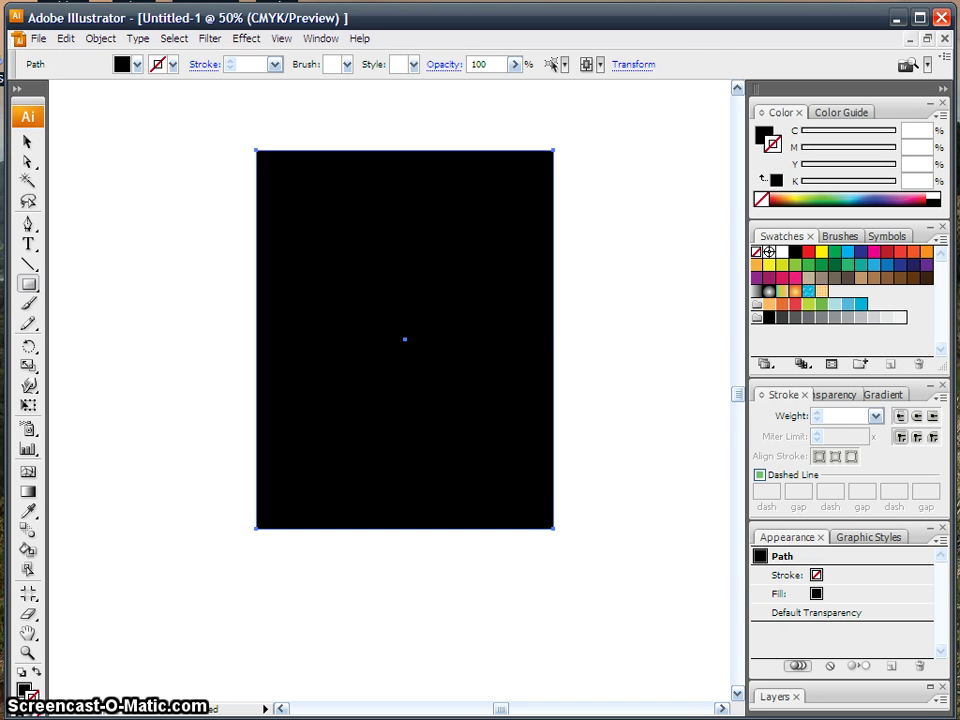
left_click(28, 142)
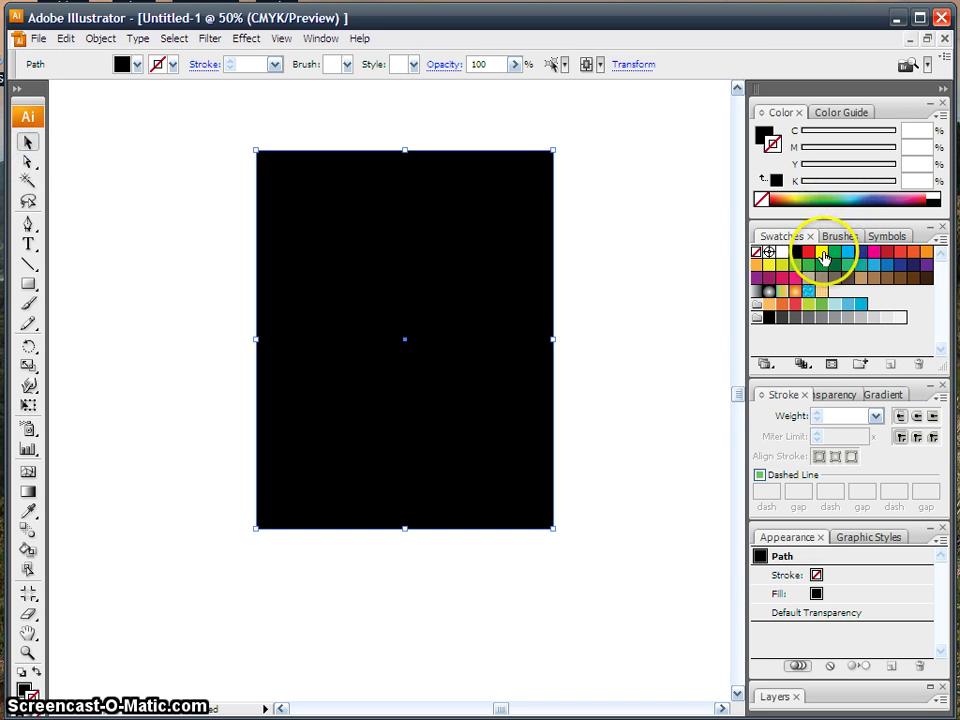
Give the rectangle no stroke and a blue fill (C100 M95 Y5 K0)
left_click(899, 267)
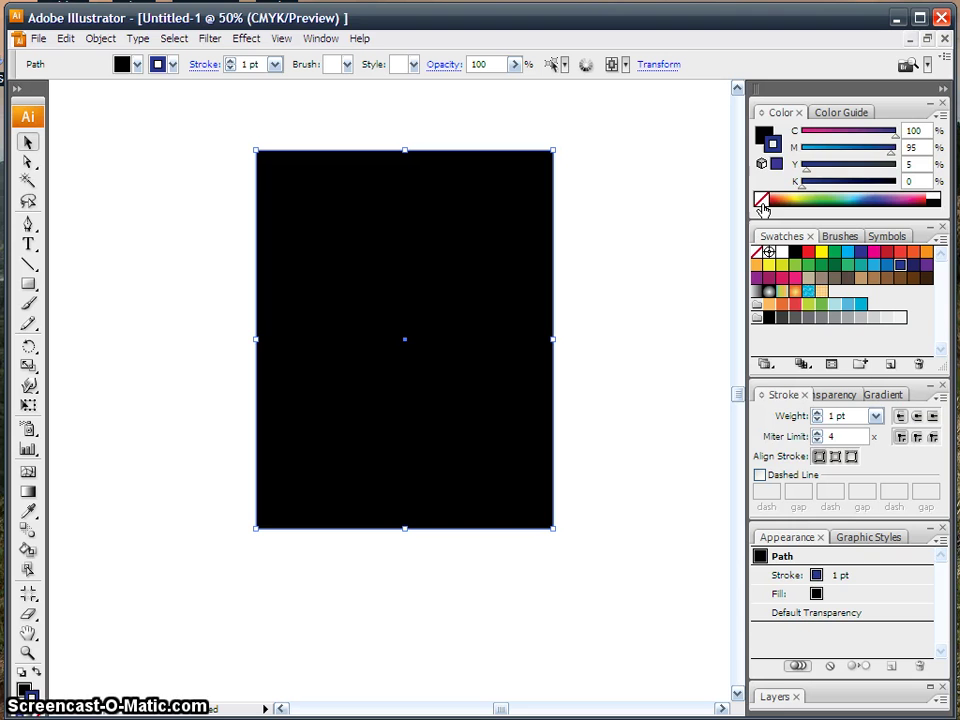
left_click(761, 199)
left_click(762, 134)
left_click(916, 267)
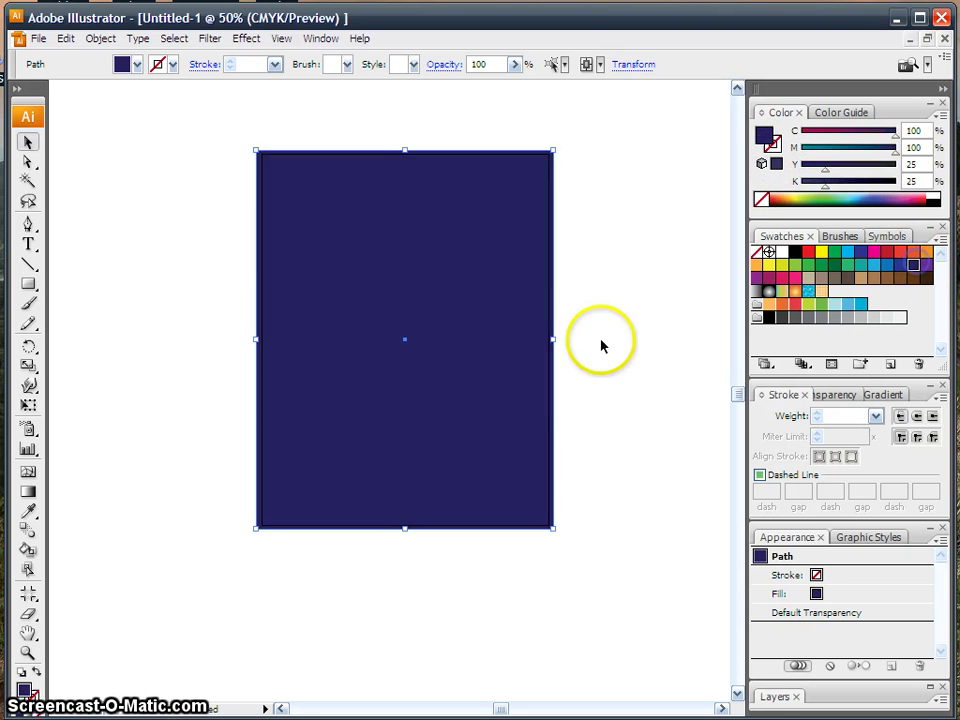
left_click(581, 418)
left_click(469, 327)
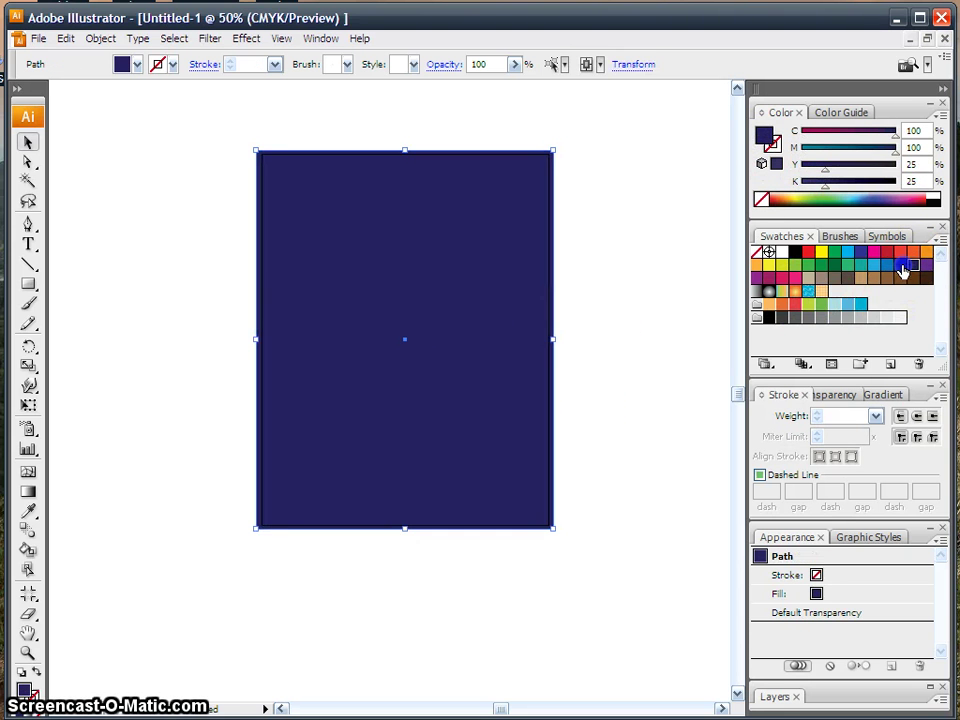
left_click(900, 266)
left_click(484, 628)
left_click(368, 299)
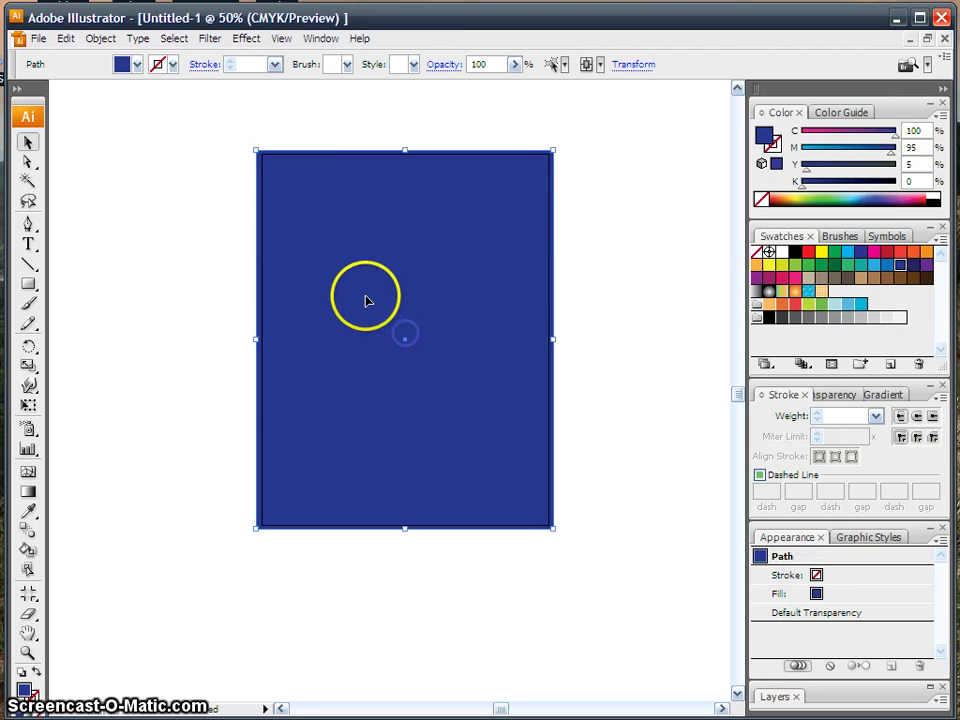
Send the blue rectangle to the back, behind the X-wing and title
right_click(334, 247)
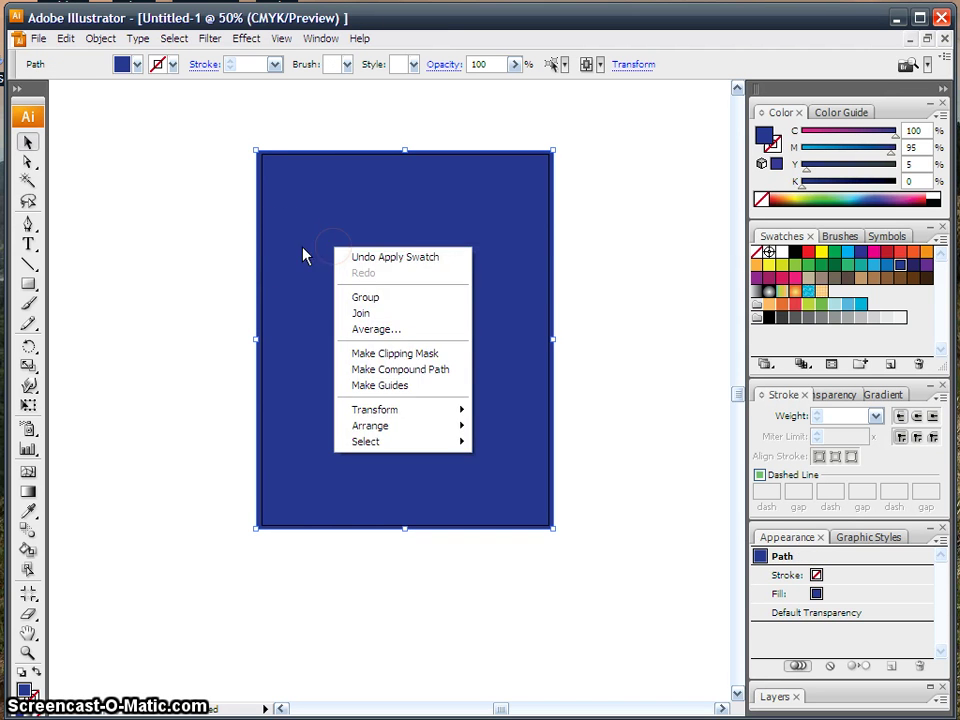
left_click(239, 243)
left_click(318, 233)
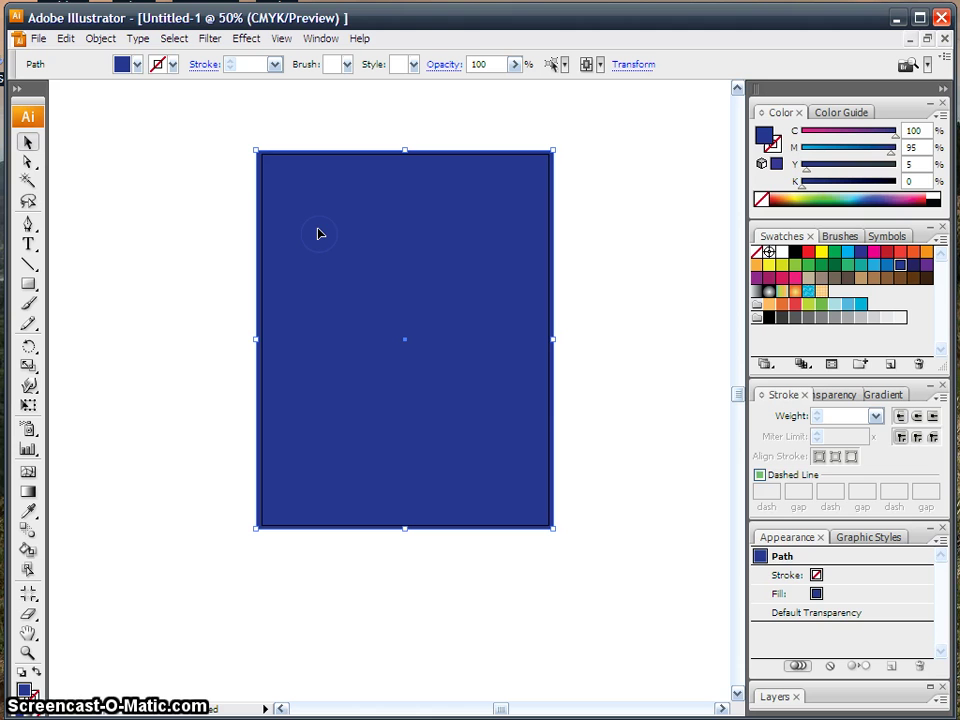
right_click(318, 231)
mouse_move(405, 408)
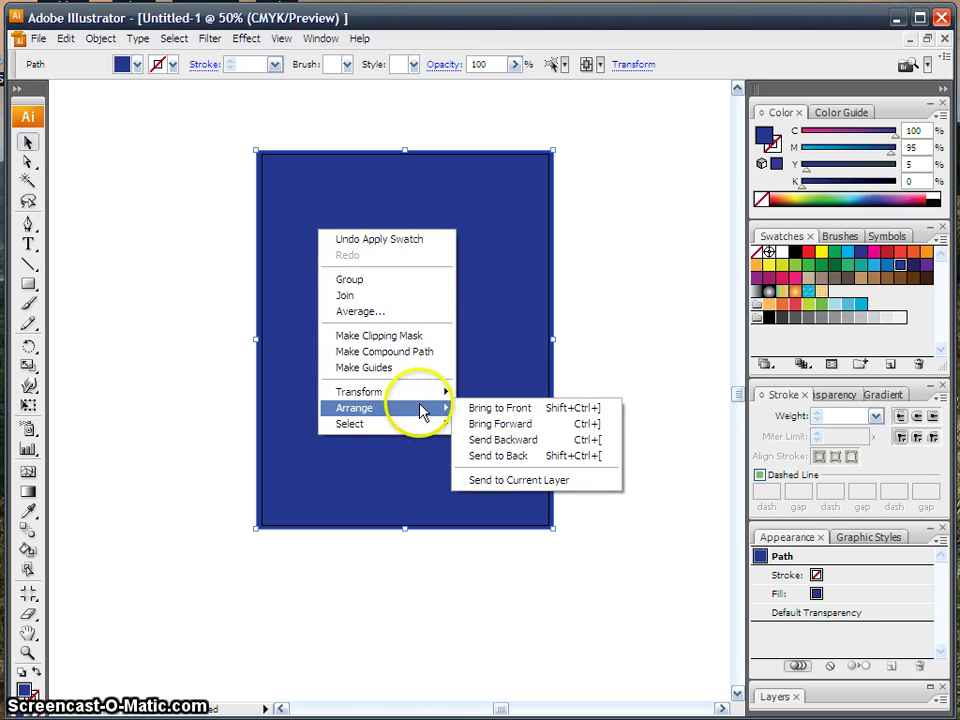
left_click(497, 456)
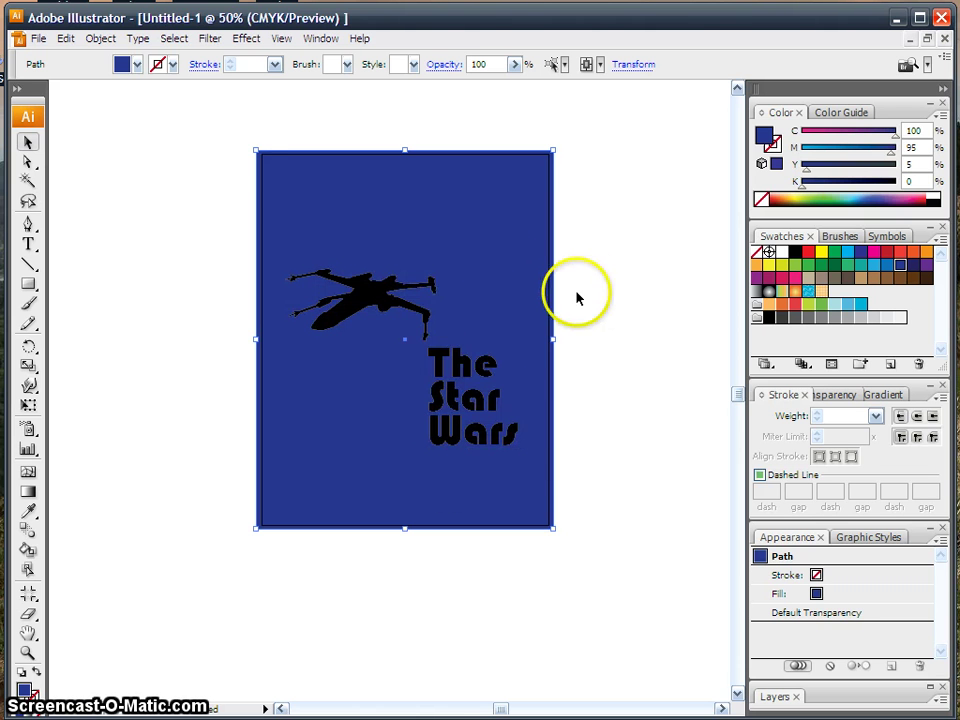
left_click(579, 279)
Colour the X-wing white and the title text yellow
left_click(379, 287)
left_click(780, 253)
left_click(499, 399)
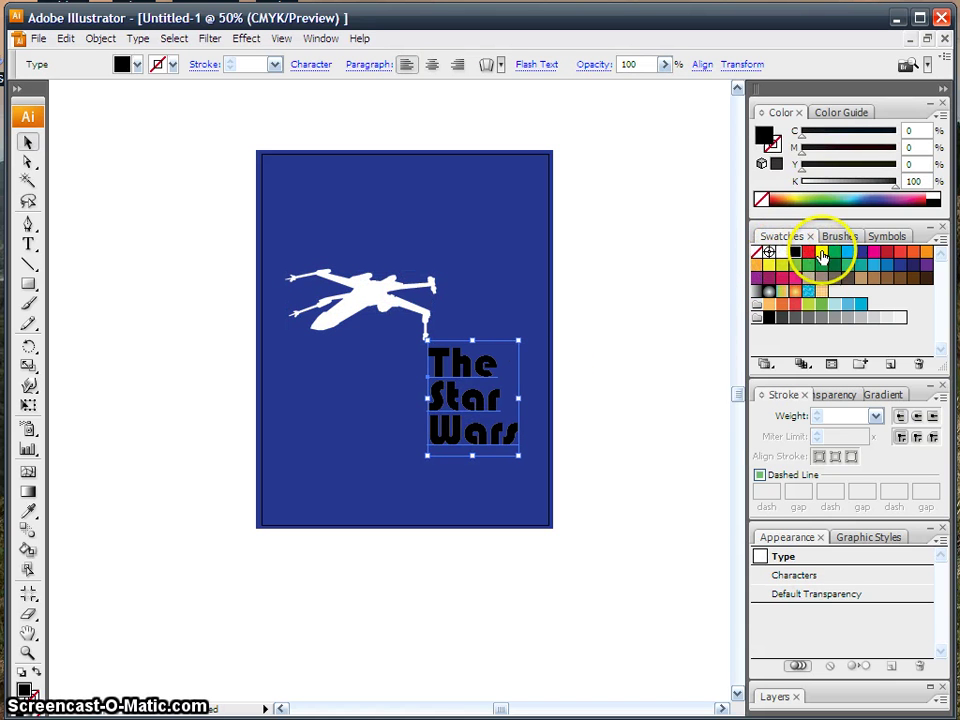
left_click(820, 253)
left_click(690, 253)
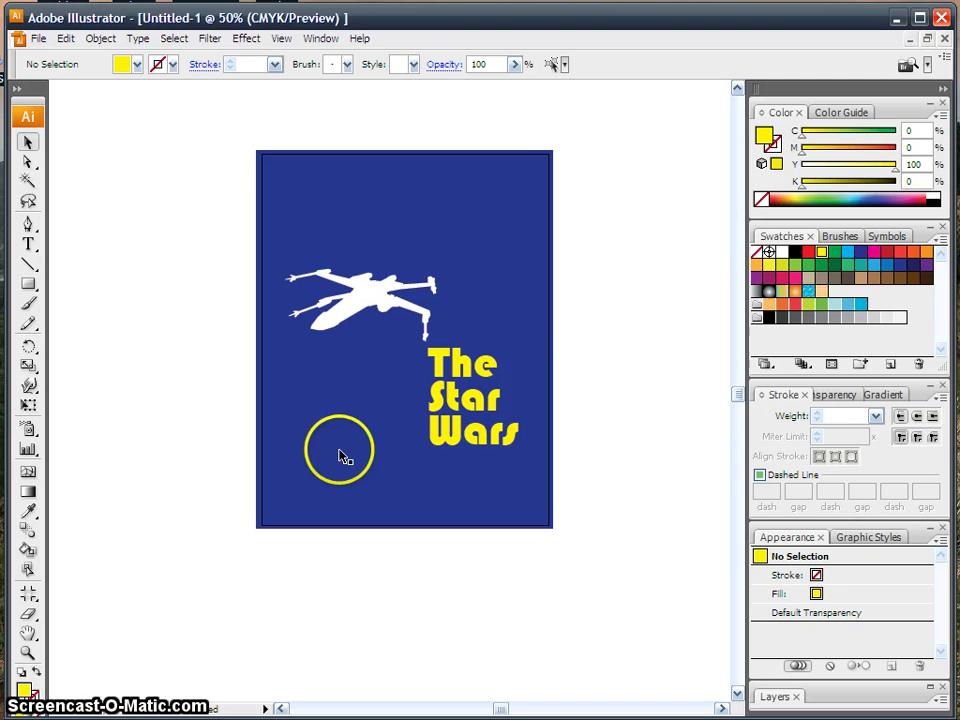
Change the background rectangle to a lighter blue, C85 M50 Y0 K0
left_click(486, 277)
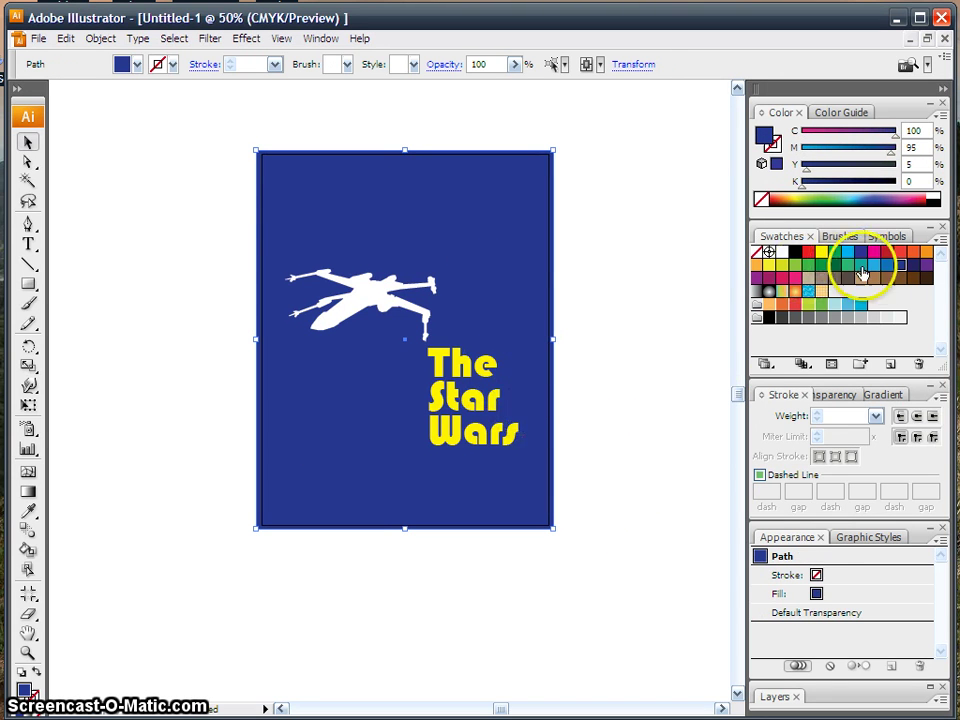
left_click(893, 268)
left_click(611, 349)
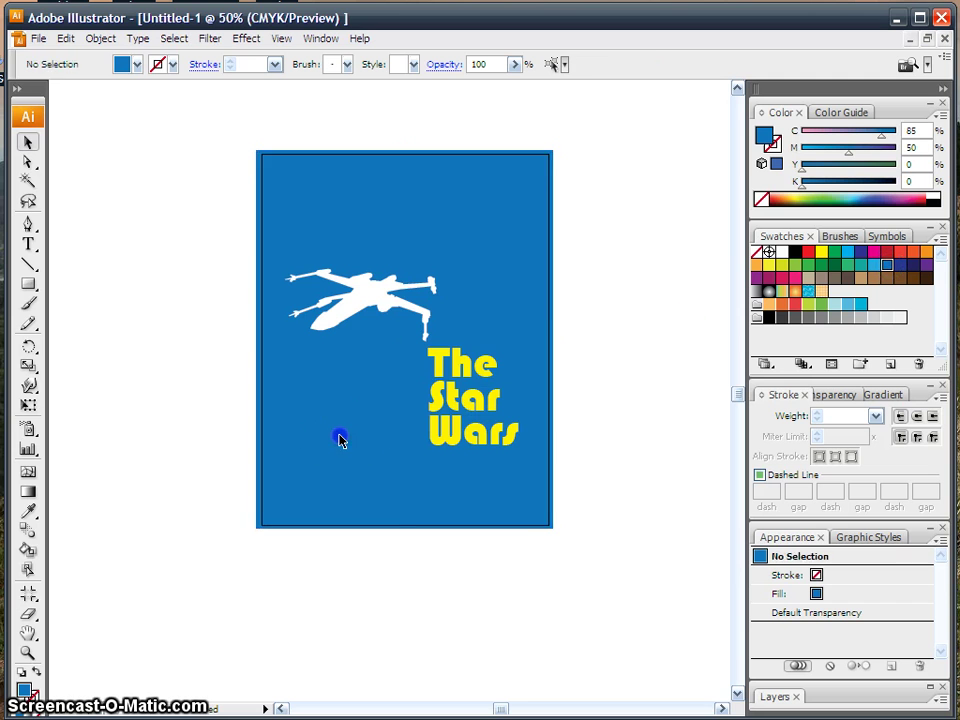
left_click(340, 438)
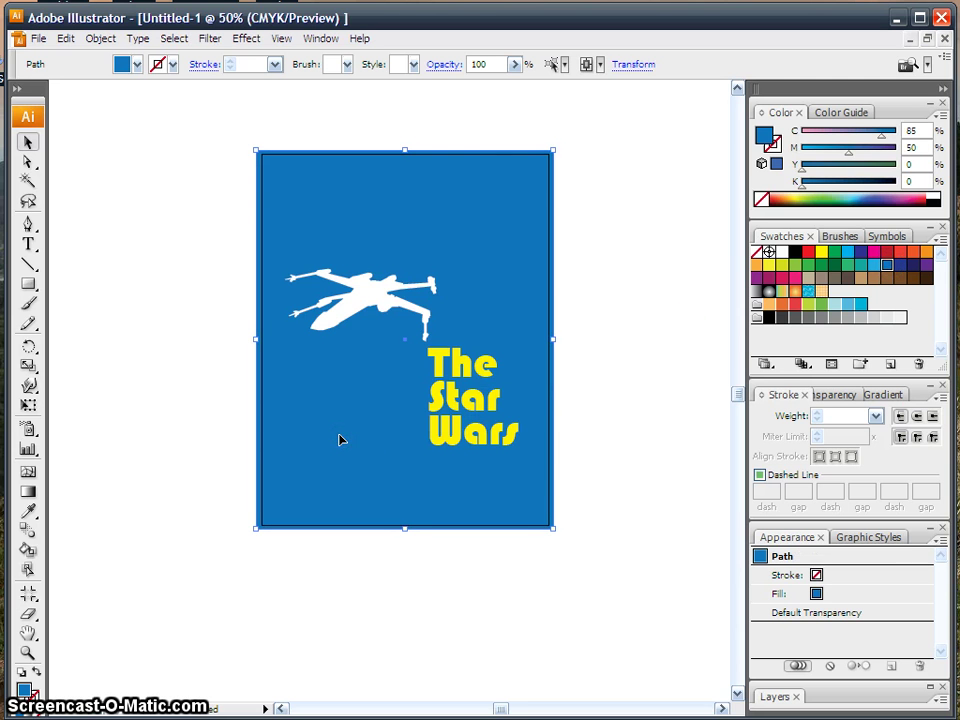
Open Window > Gradient and expand the panel to show Type, Angle and Location
left_click(883, 394)
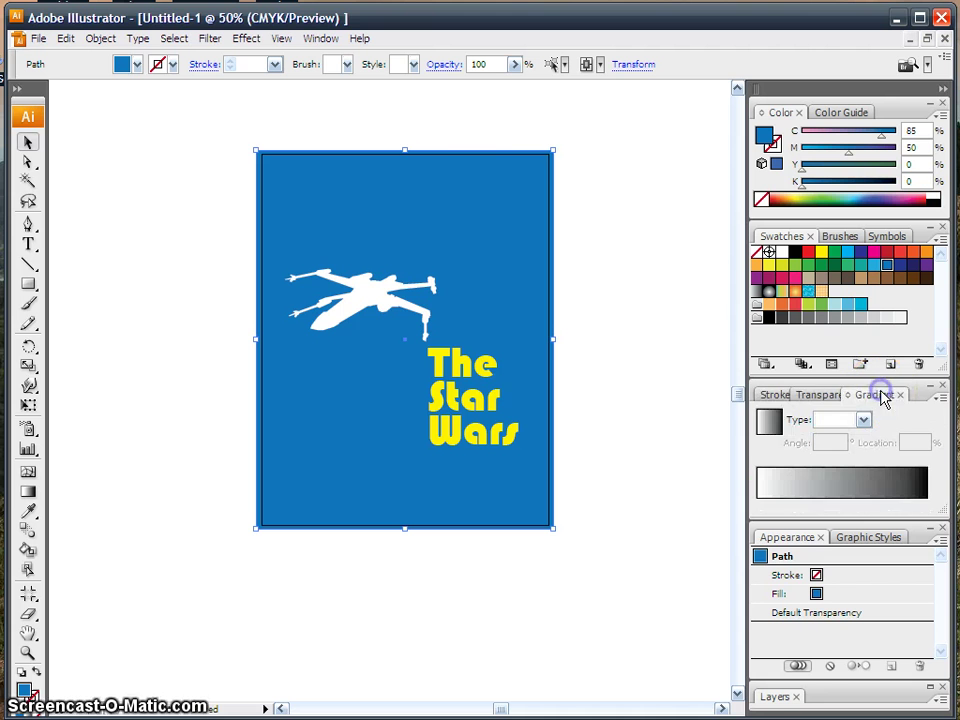
left_click(776, 394)
left_click(321, 39)
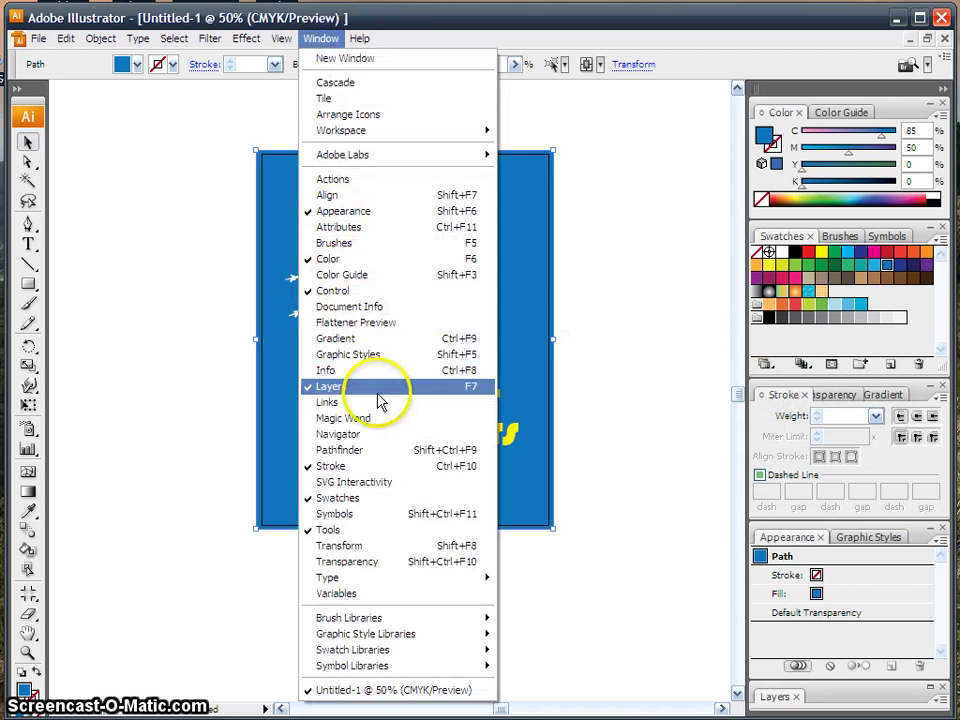
left_click(375, 340)
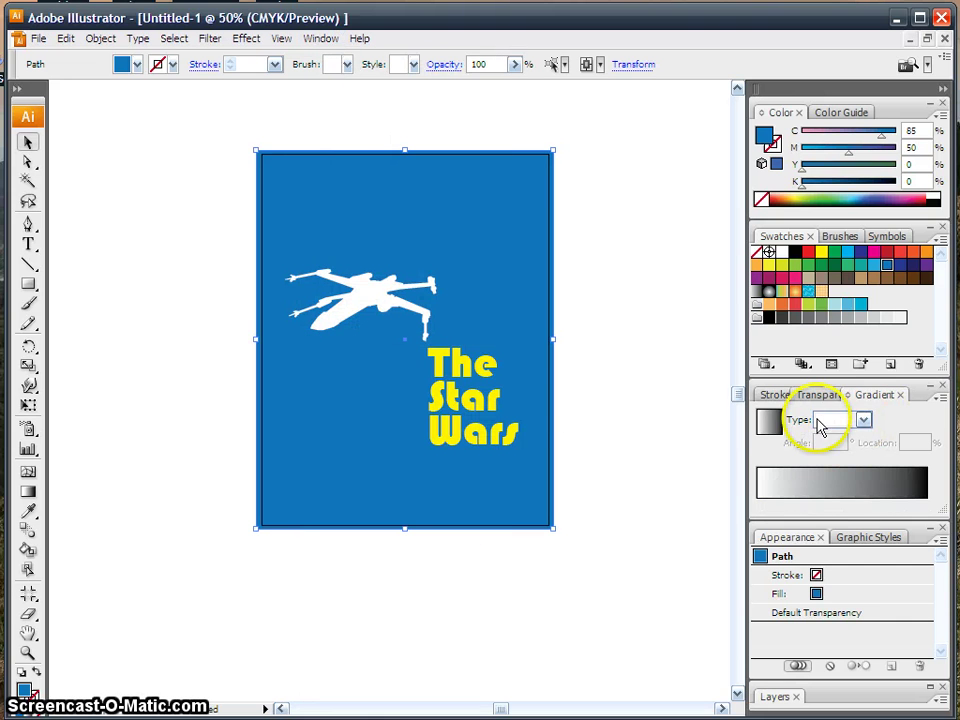
left_click(848, 396)
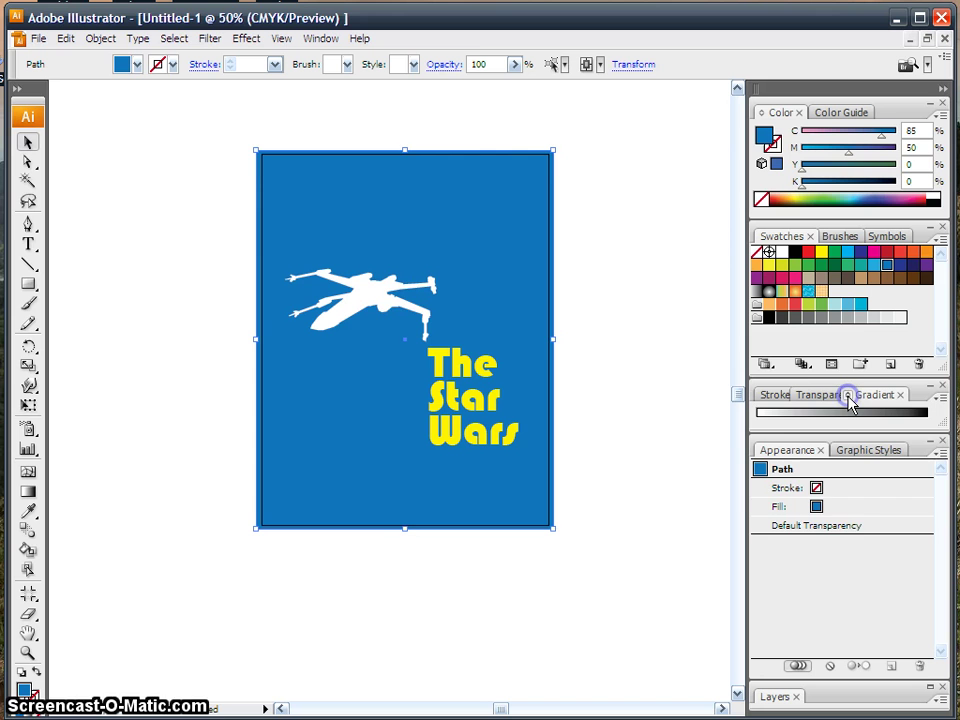
left_click(848, 396)
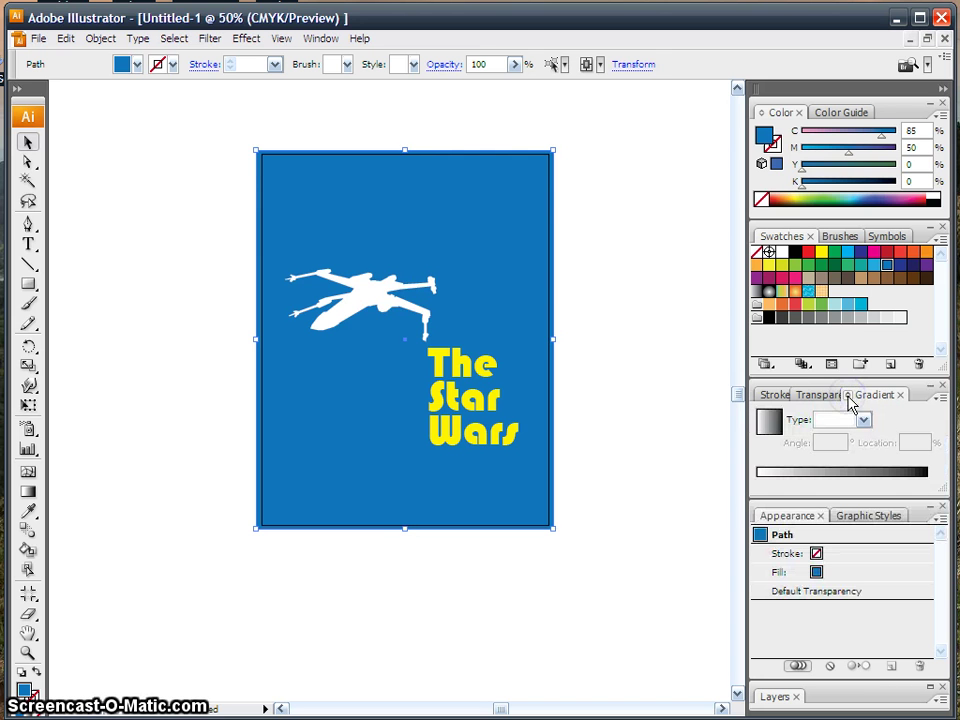
left_click(848, 396)
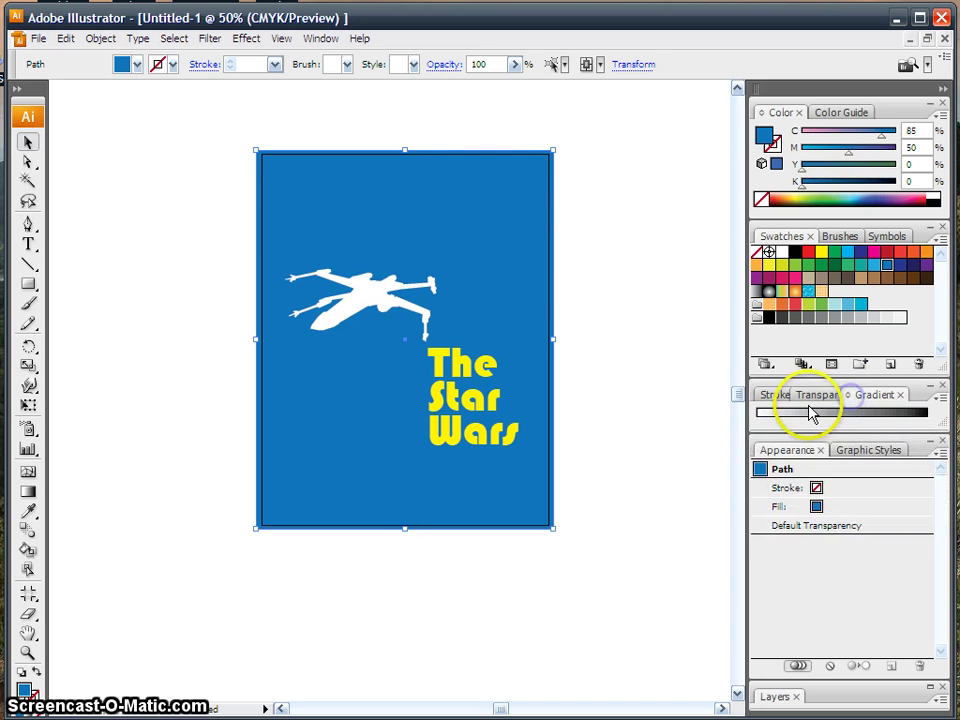
left_click(846, 395)
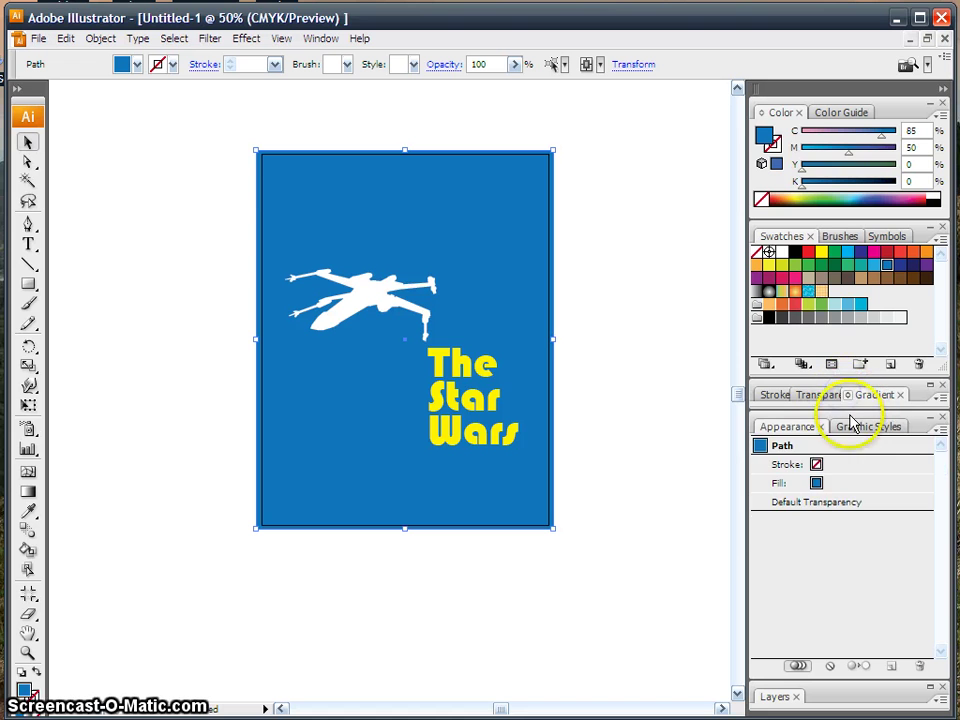
left_click(848, 396)
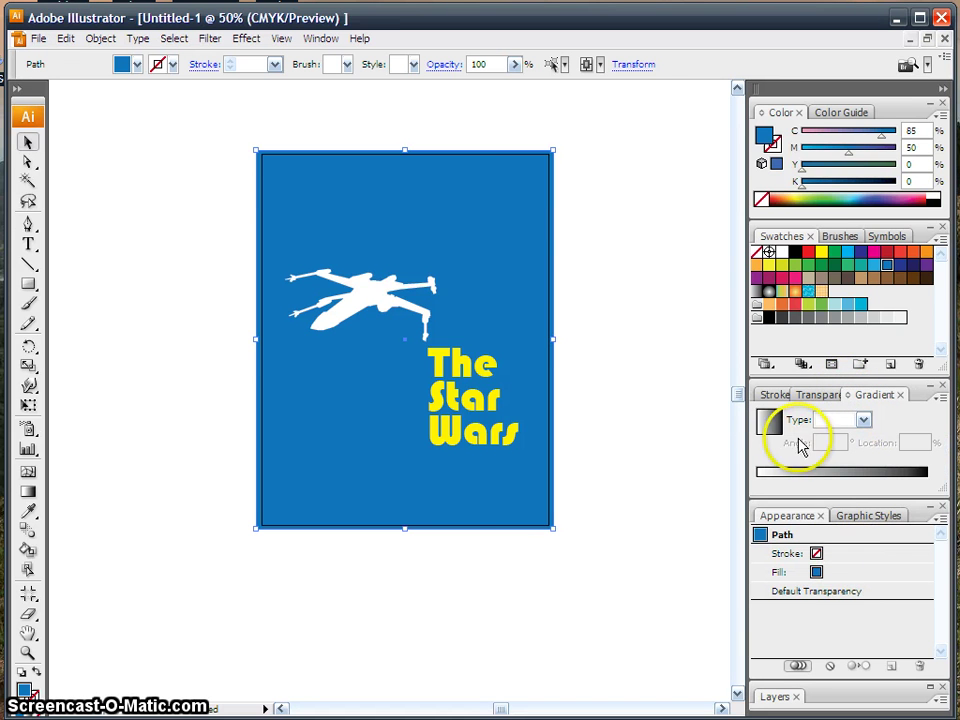
Fill the background with a white-to-black gradient and set its type to Radial
left_click(768, 428)
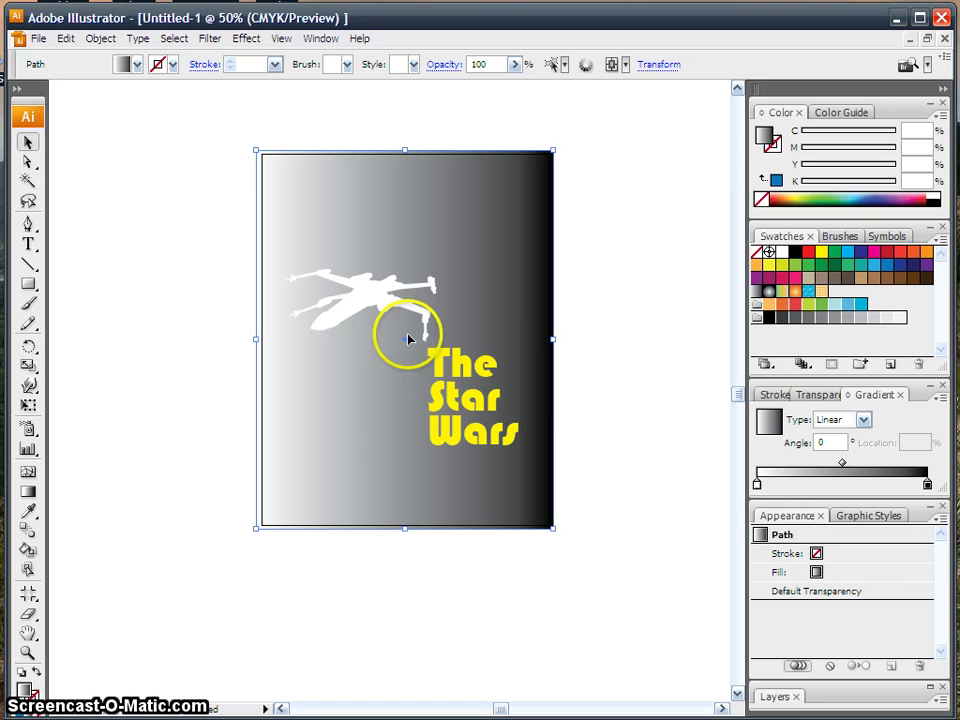
left_click(862, 420)
left_click(840, 437)
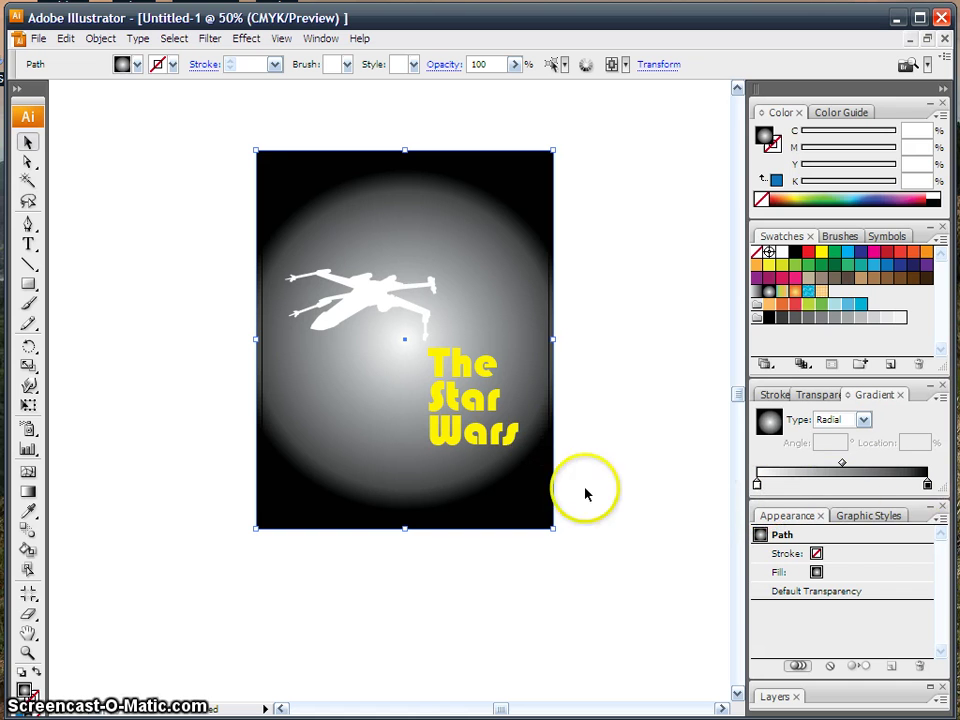
left_click(669, 467)
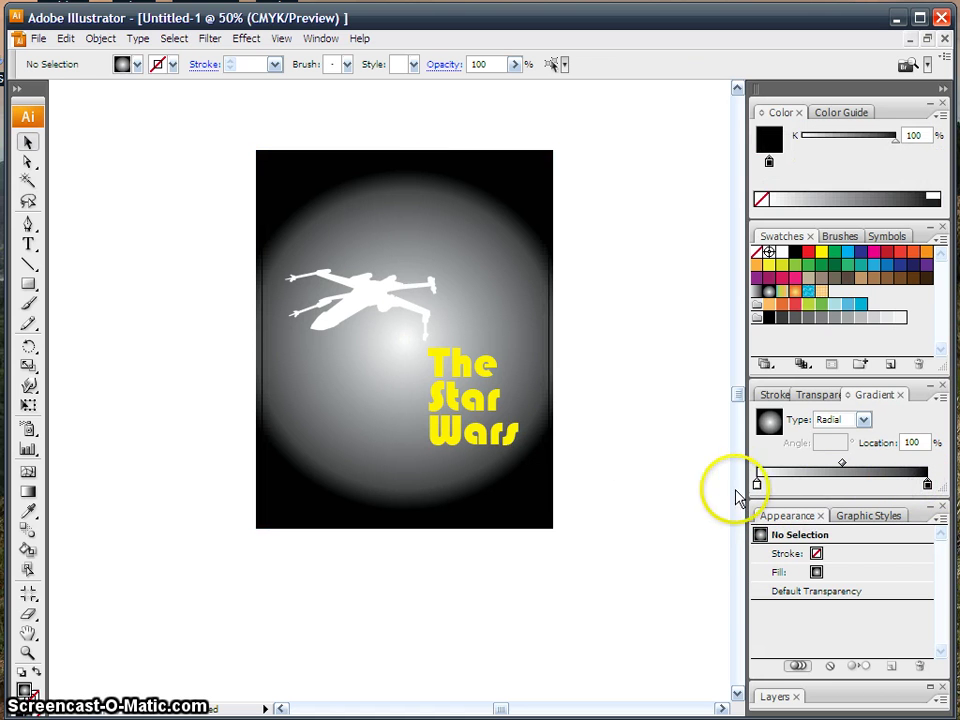
Apply the orange-yellow radial gradient swatch to the background rectangle
left_click(790, 292)
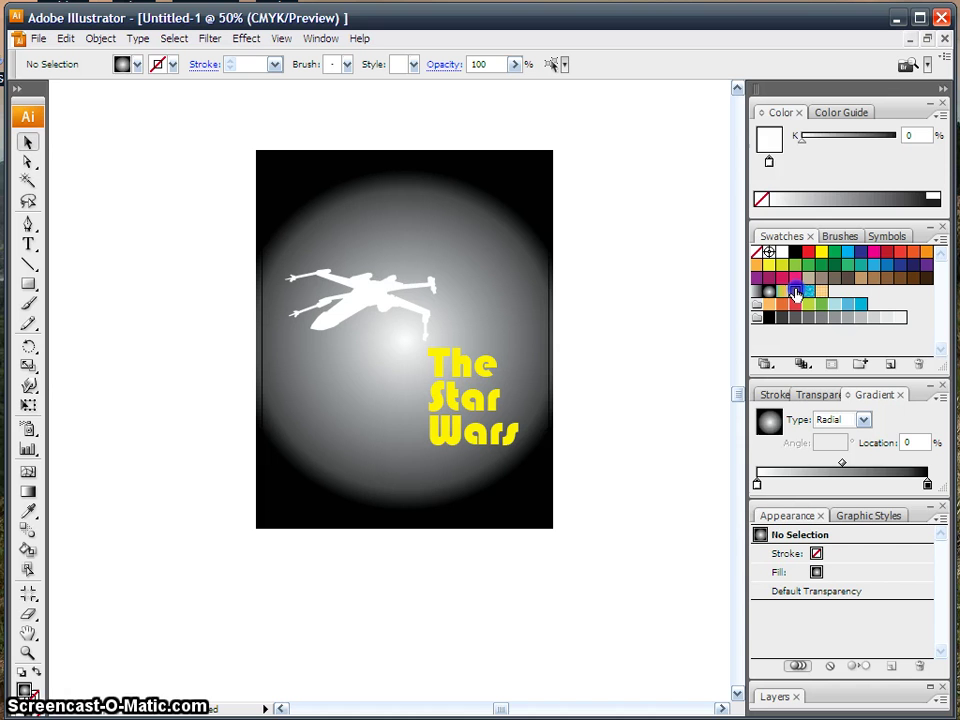
left_click(756, 486)
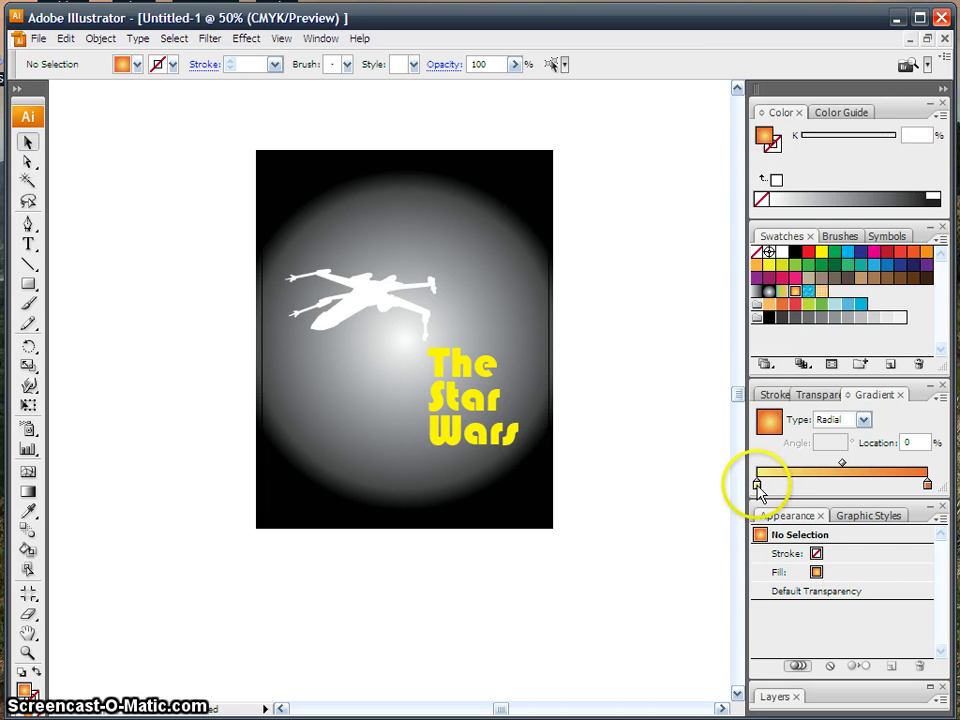
left_click(513, 194)
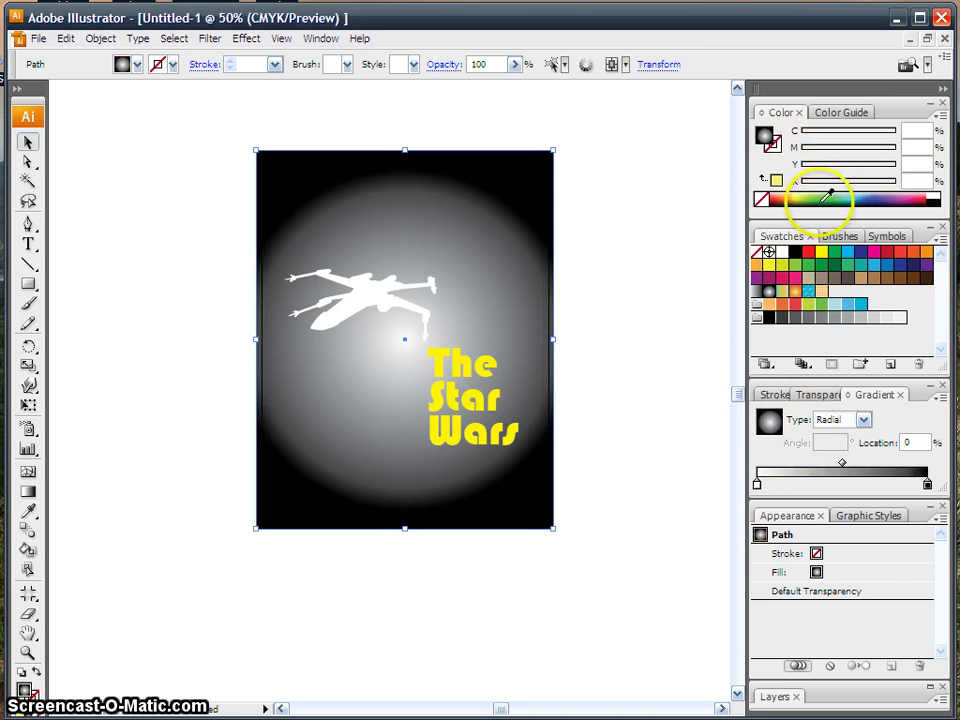
left_click(793, 292)
left_click(756, 486)
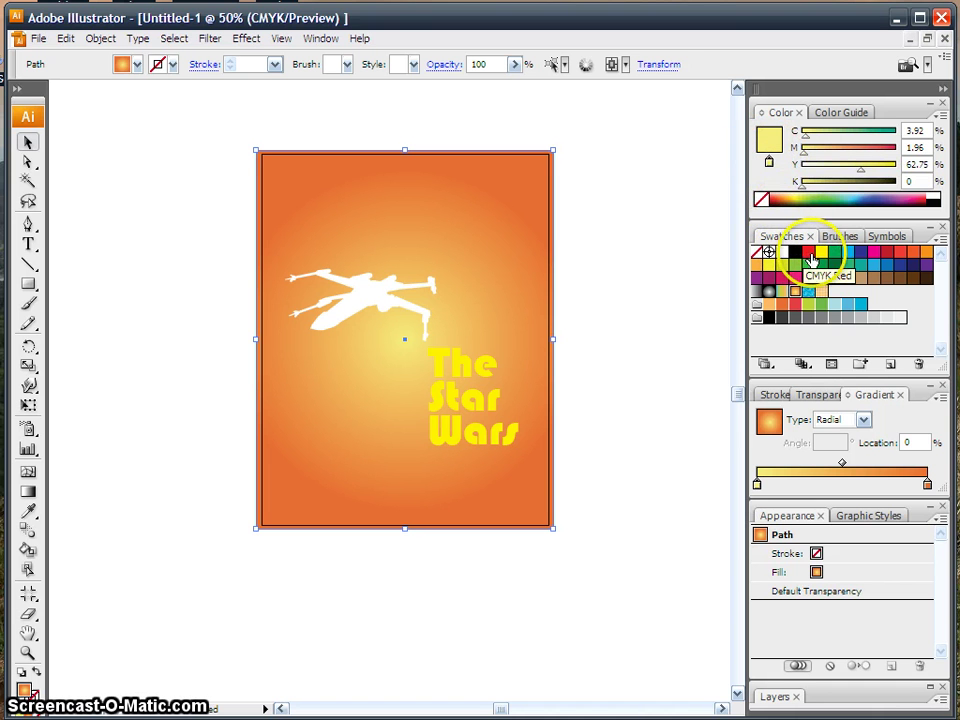
Reapply the radial gradient and lighten its centre stop to white
left_click(809, 253)
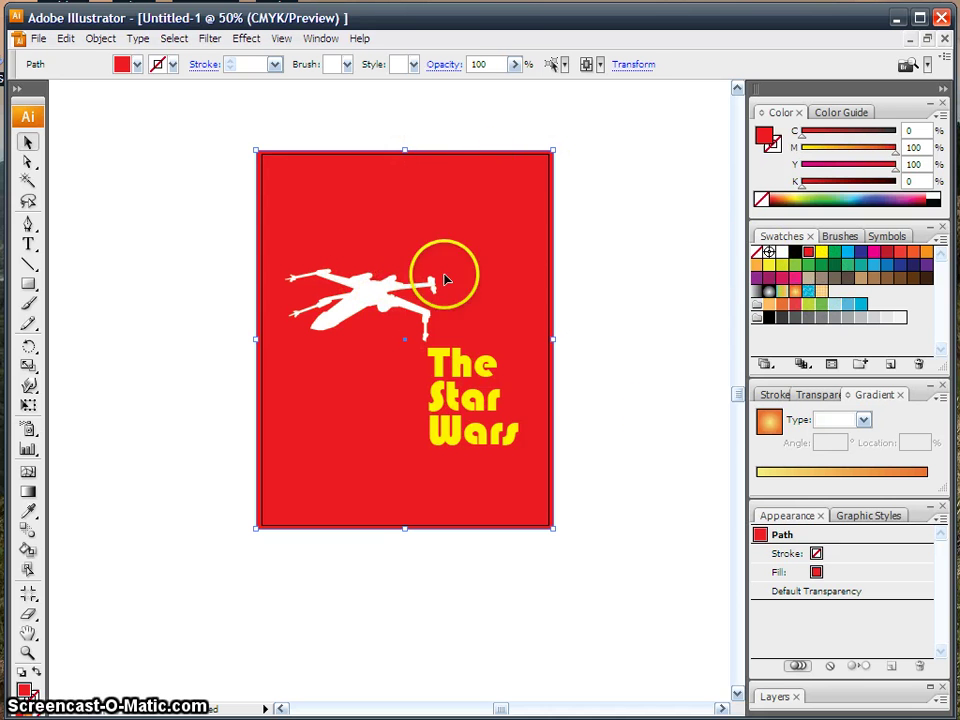
left_click(769, 421)
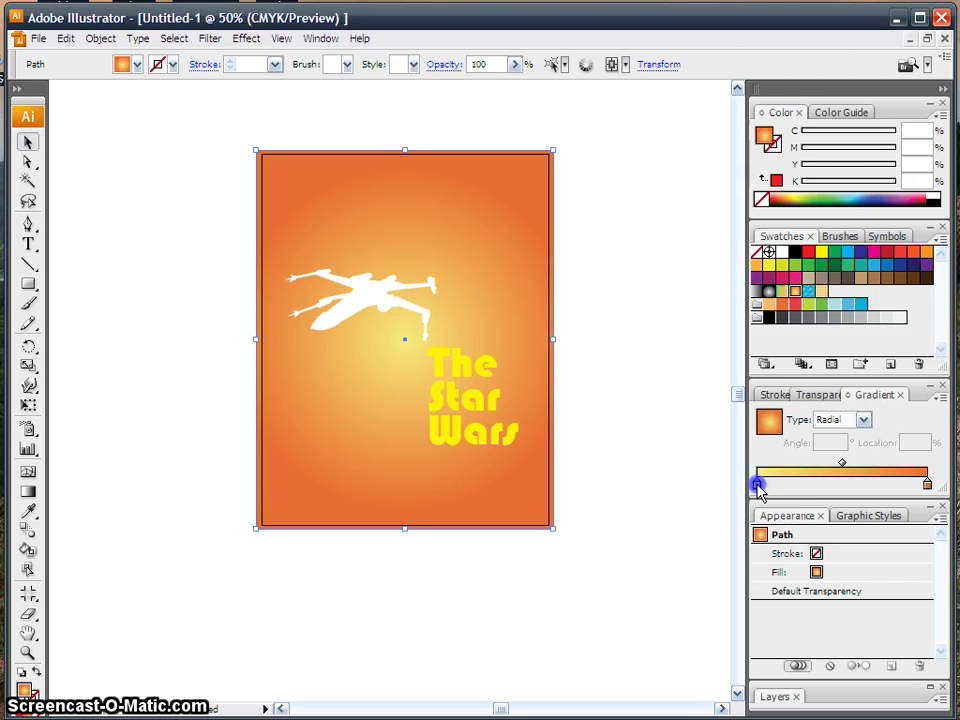
left_click(757, 486)
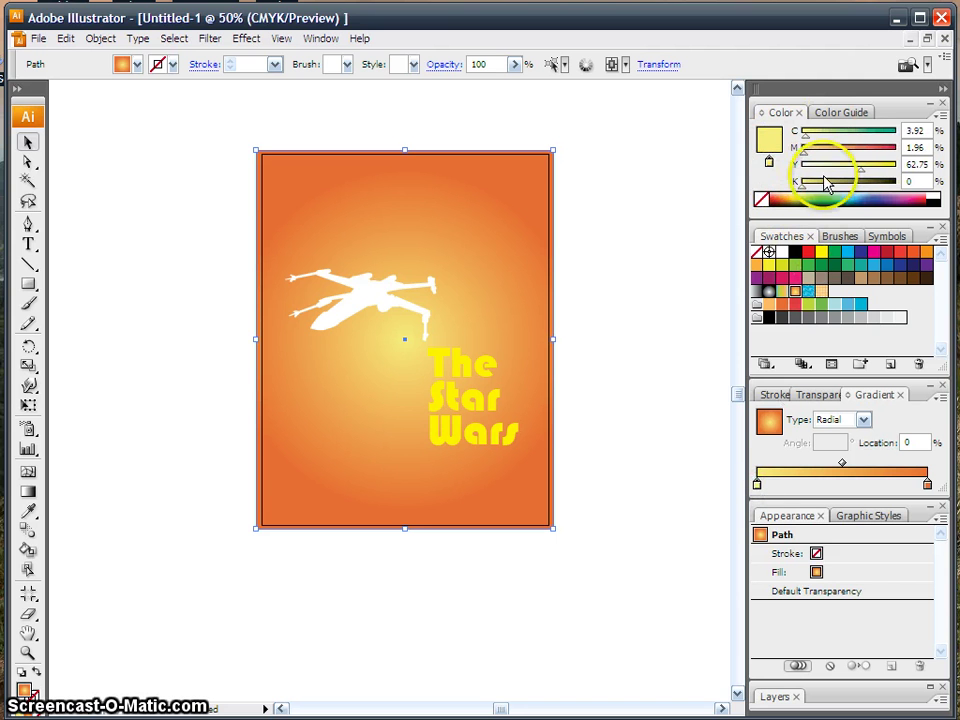
left_click_drag(800, 193, 792, 147)
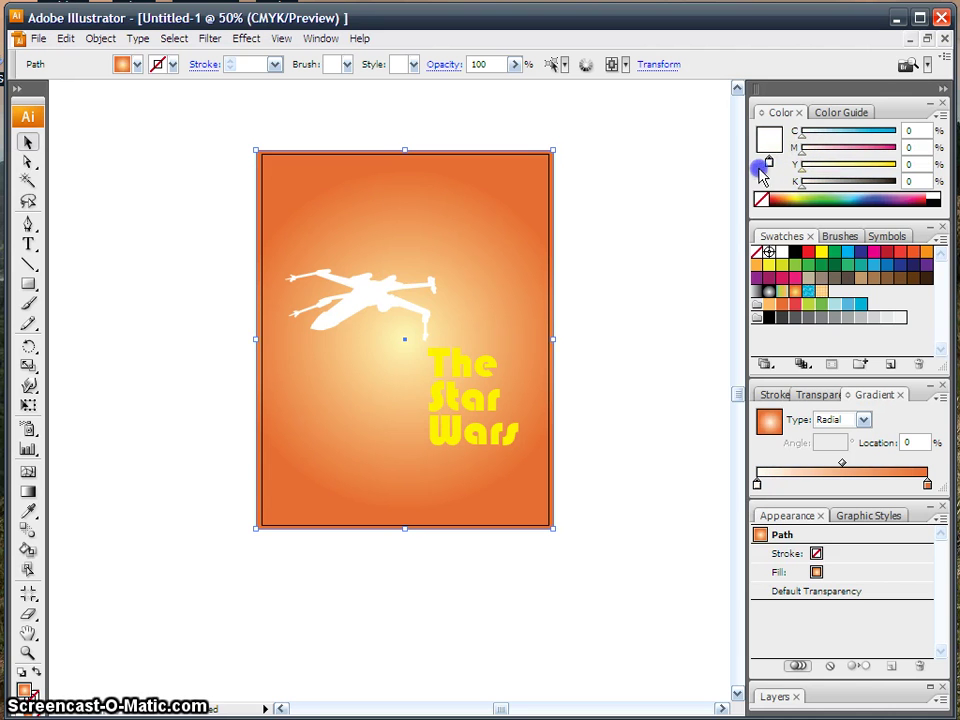
Set the outer gradient stop to deep teal-blue, C100 M0 Y0 K58
left_click(927, 487)
left_click_drag(810, 147, 735, 147)
left_click_drag(838, 166, 897, 131)
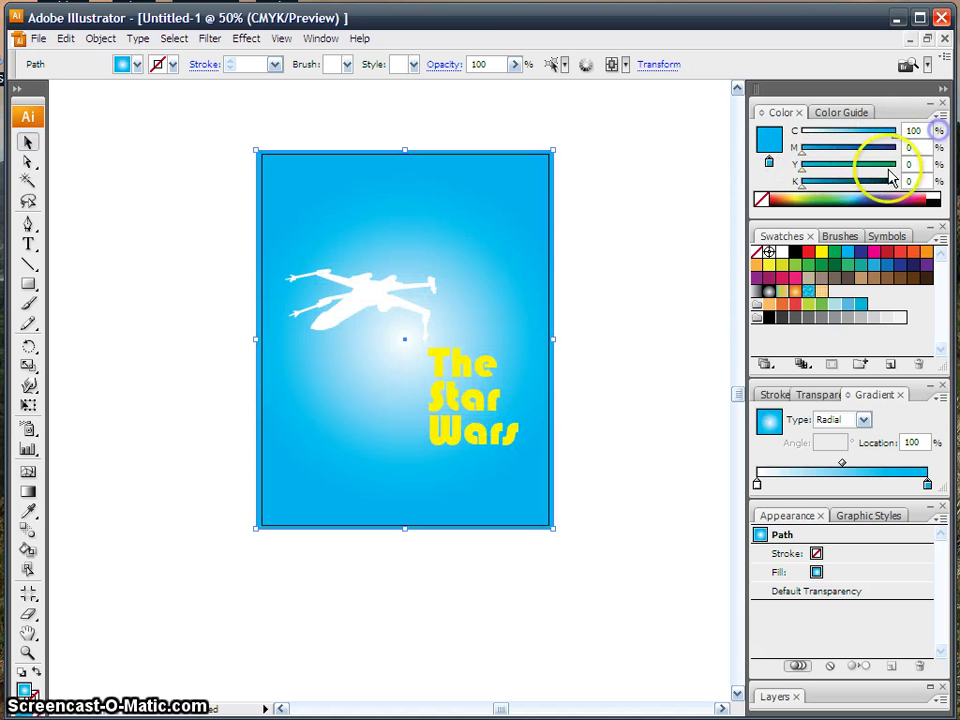
left_click_drag(802, 182, 857, 189)
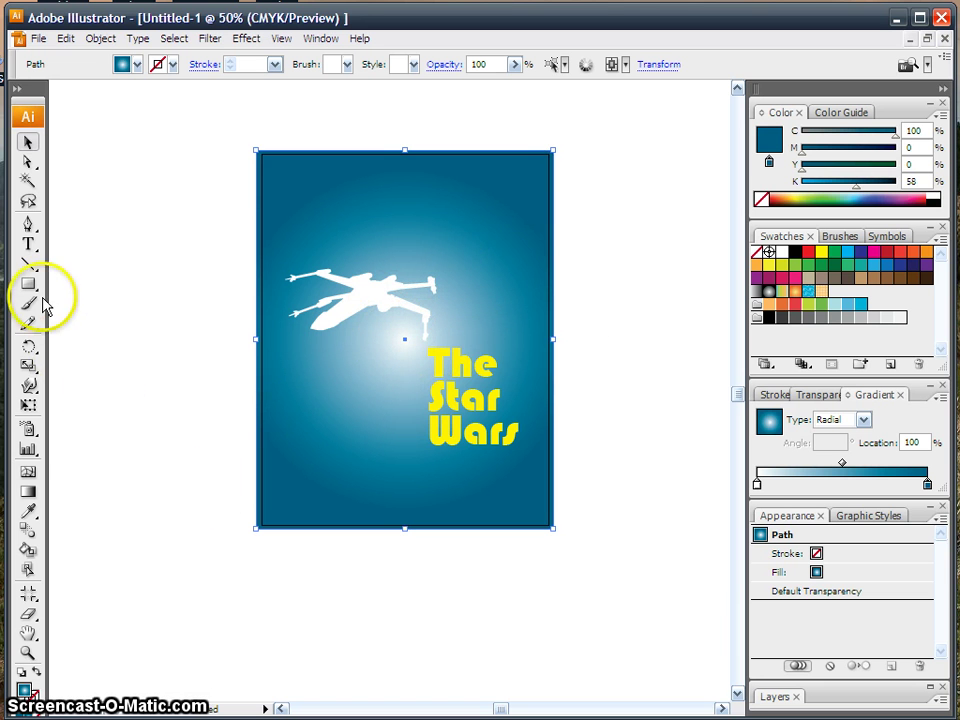
Select the blue background rectangle and recentre its radial gradient near the X-wing
left_click(26, 493)
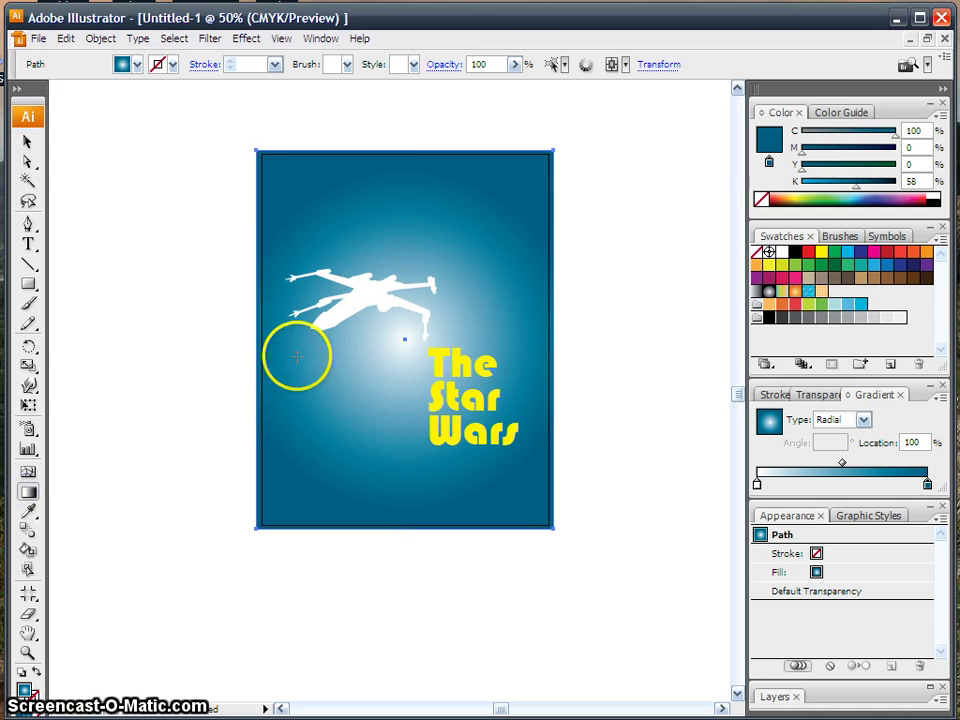
left_click(28, 142)
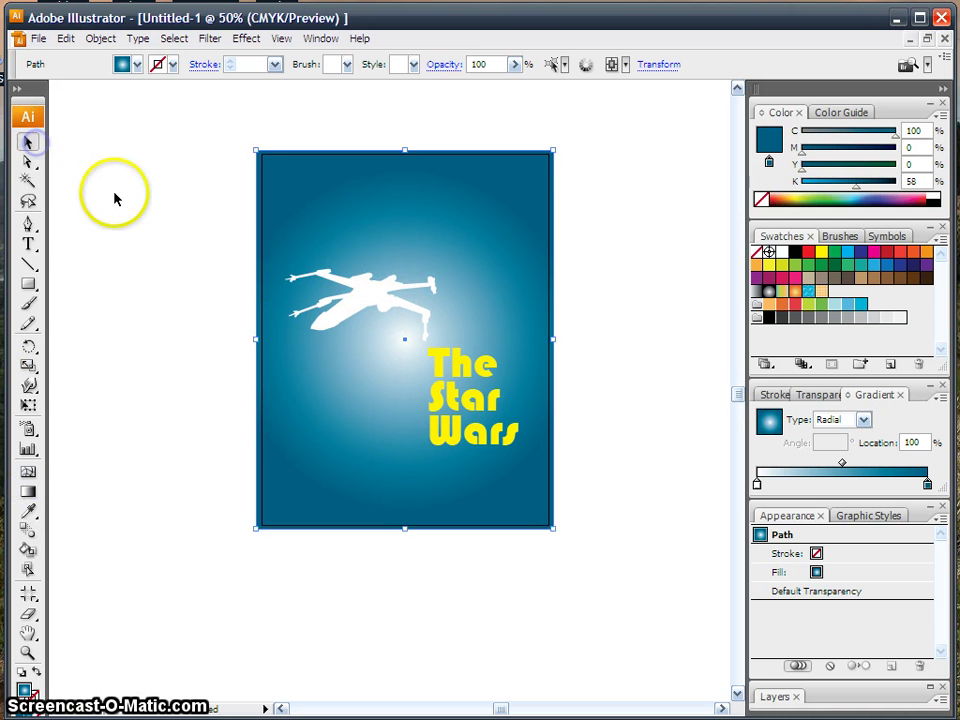
left_click(61, 197)
left_click(28, 492)
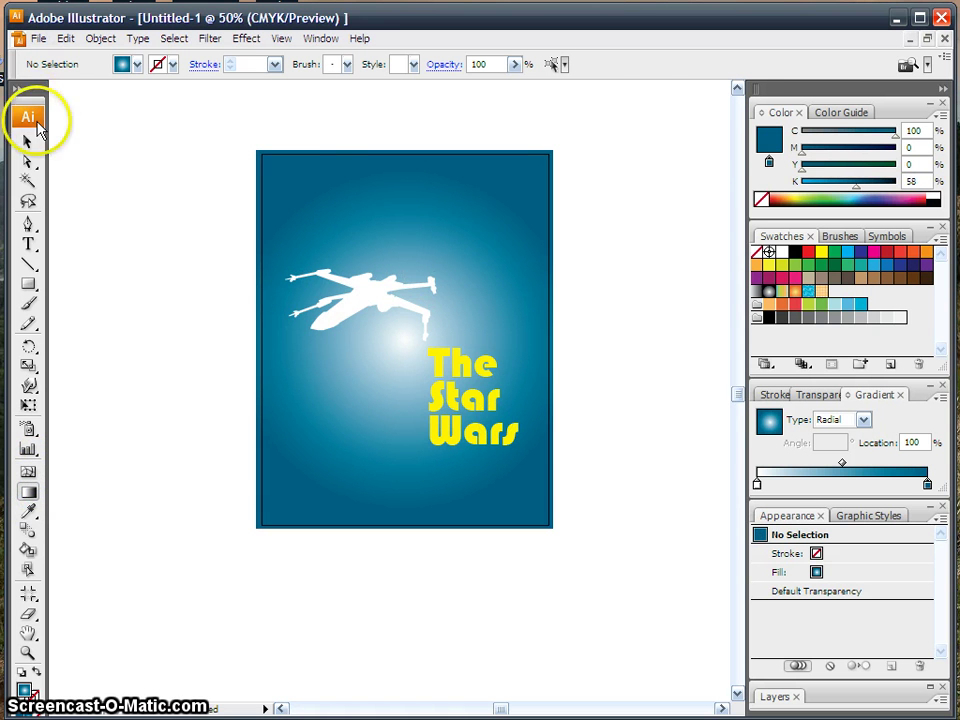
left_click(28, 142)
left_click(328, 189)
left_click(28, 492)
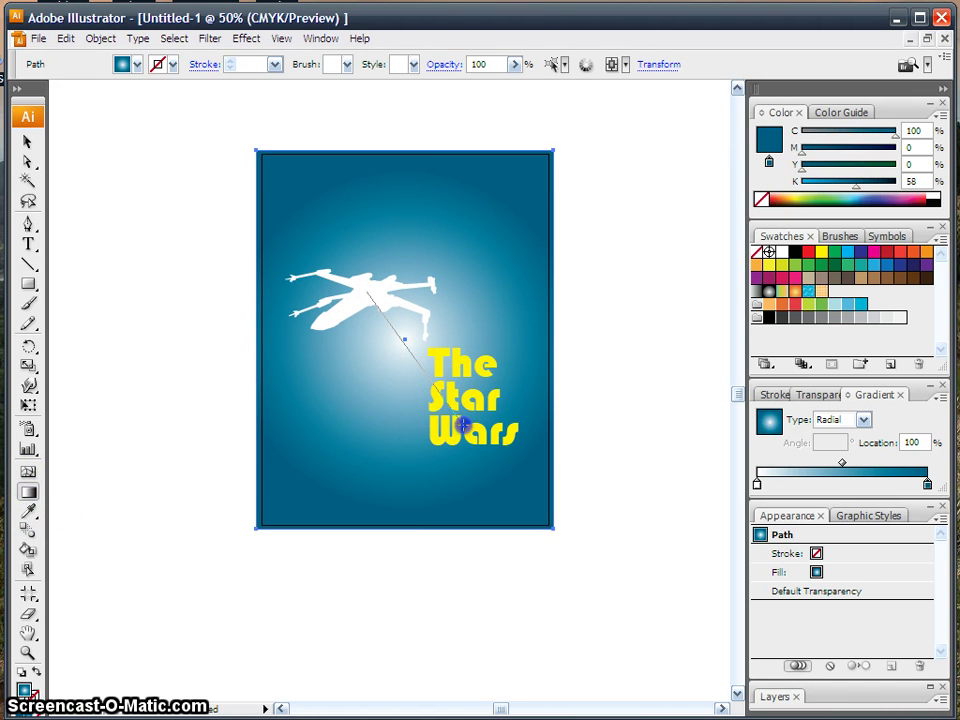
left_click_drag(555, 530, 553, 529)
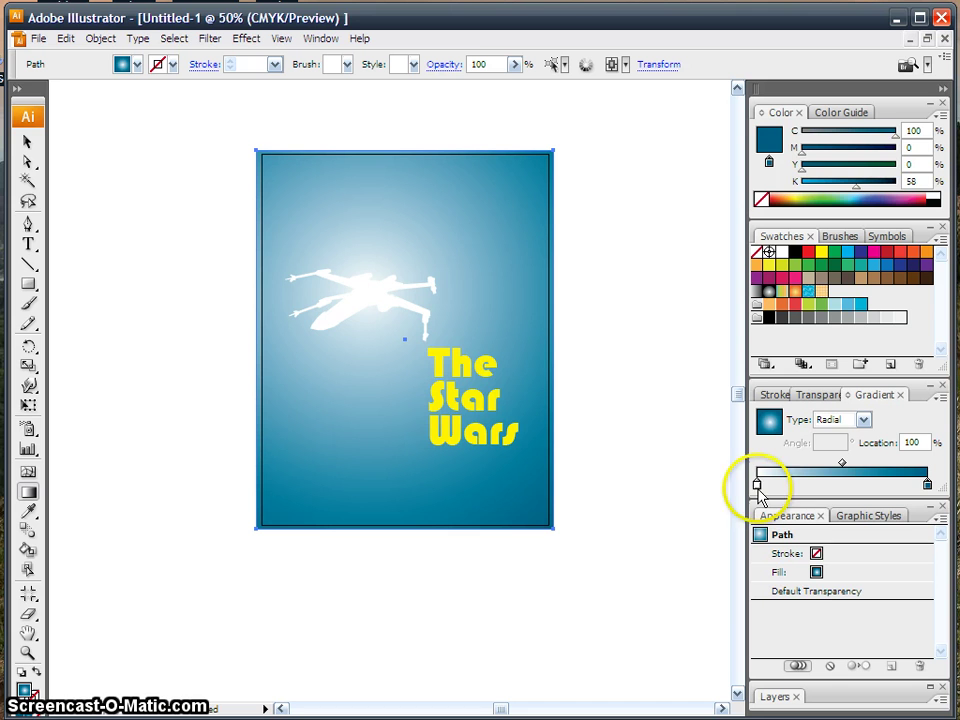
Reverse the gradient stops so dark blue sits at the centre and white at the outer edge
left_click_drag(757, 486, 793, 486)
left_click(926, 485)
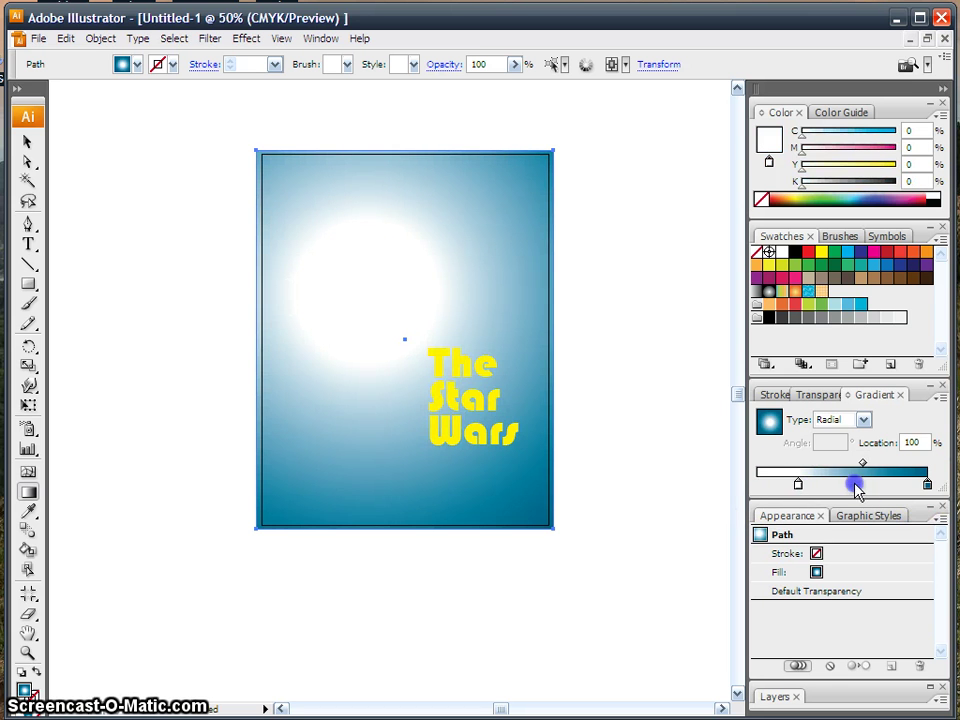
left_click_drag(857, 488, 729, 487)
left_click_drag(799, 486, 930, 484)
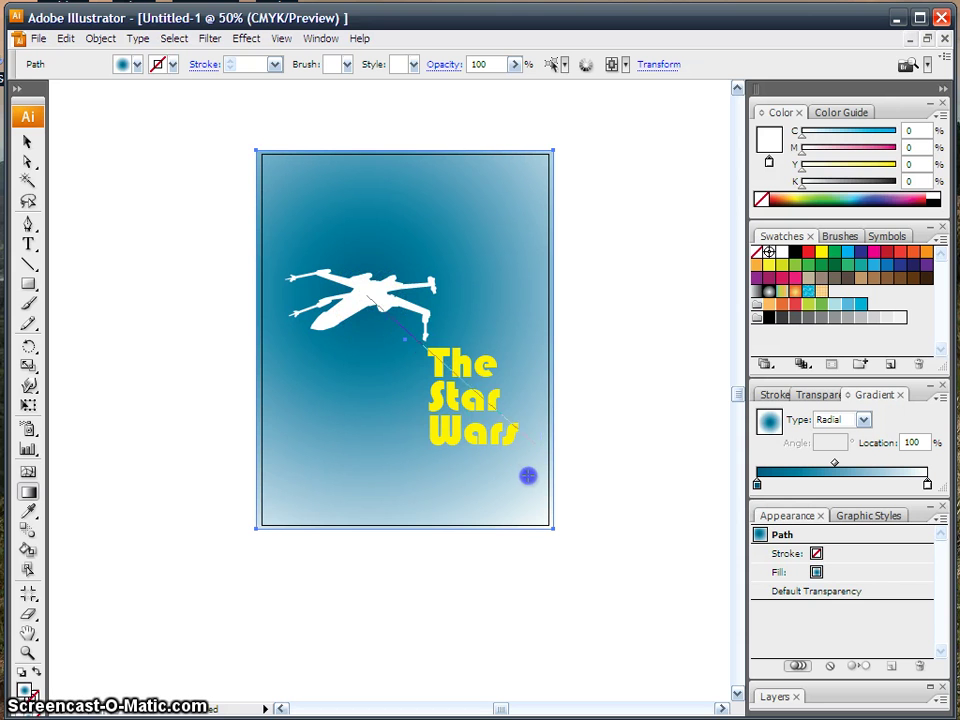
left_click(28, 141)
left_click(149, 207)
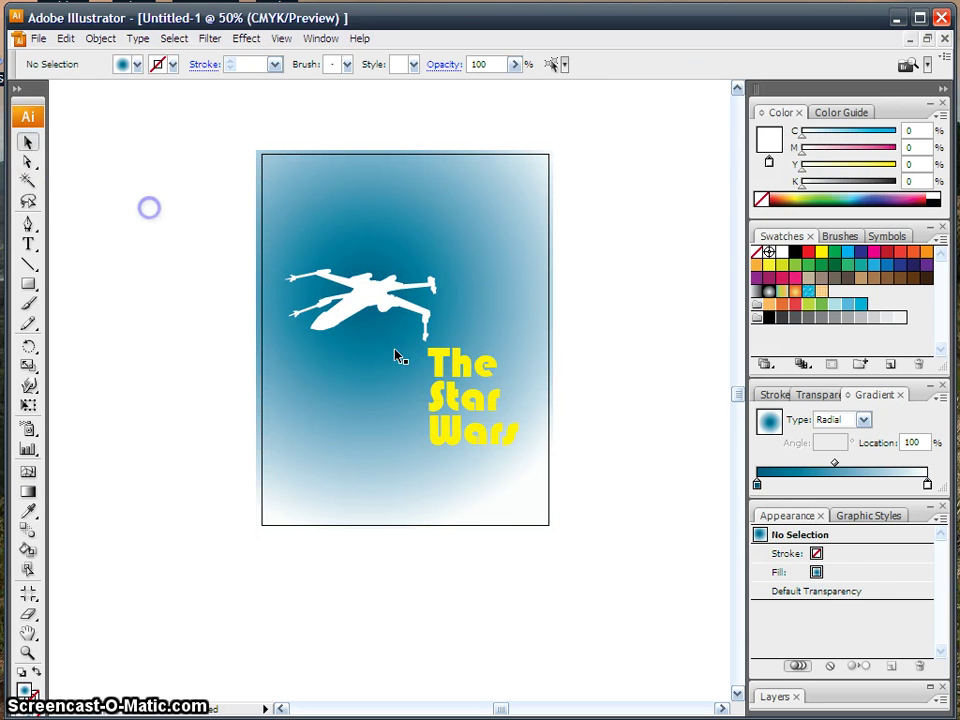
Make the Star Wars title text white
left_click(456, 369)
left_click(781, 251)
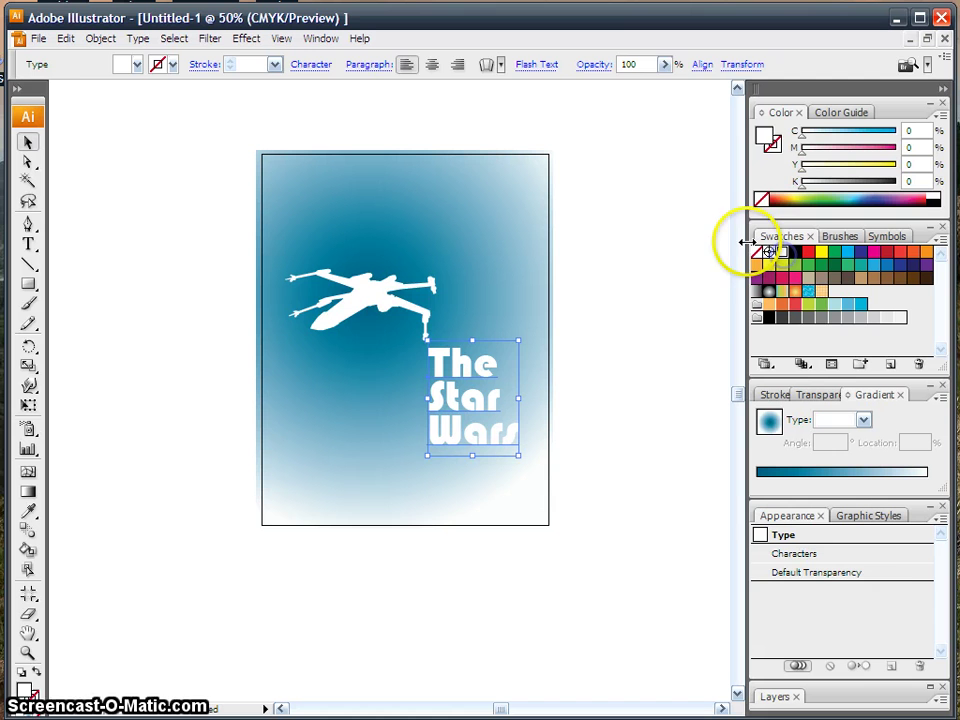
left_click(598, 182)
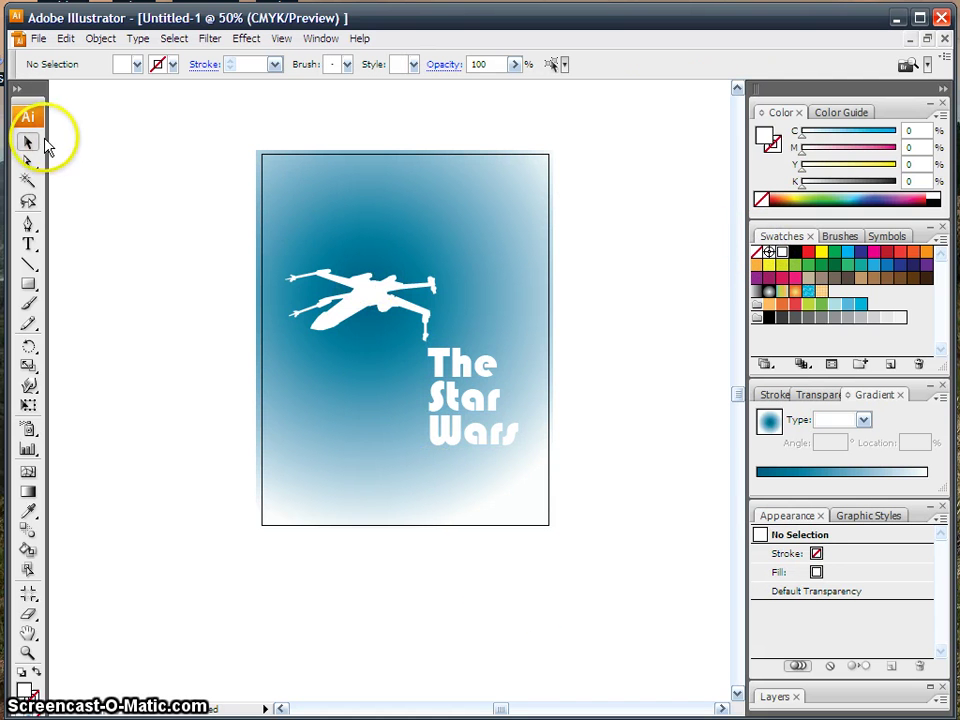
Add a third colour stop to the background gradient at about 47.8%, removing the extra stop
left_click(369, 257)
left_click(840, 487)
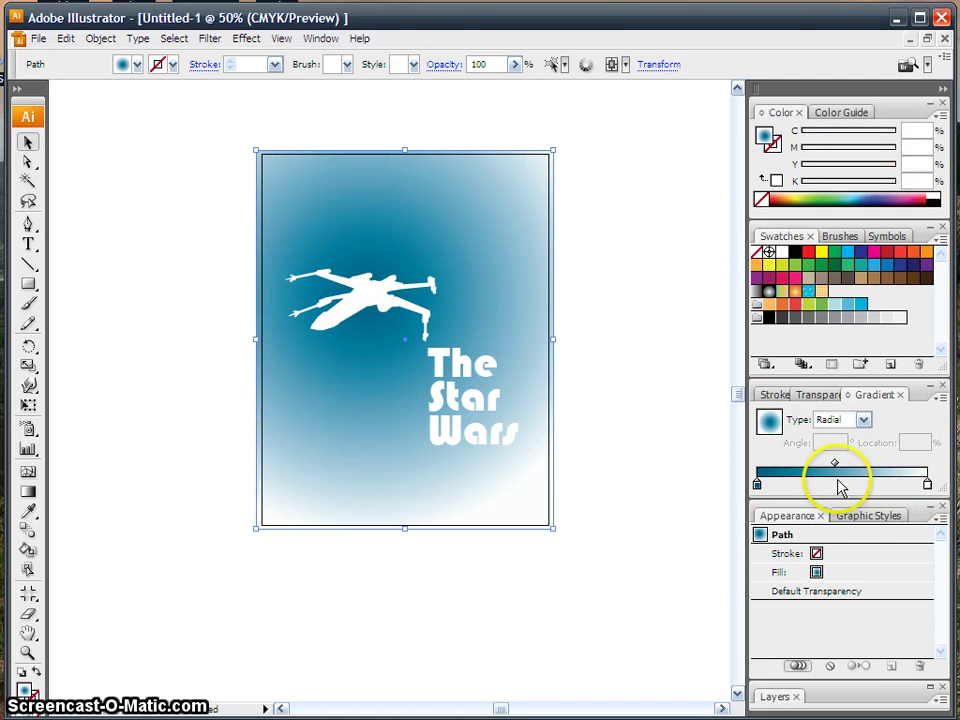
left_click(757, 484)
left_click_drag(814, 487, 838, 487)
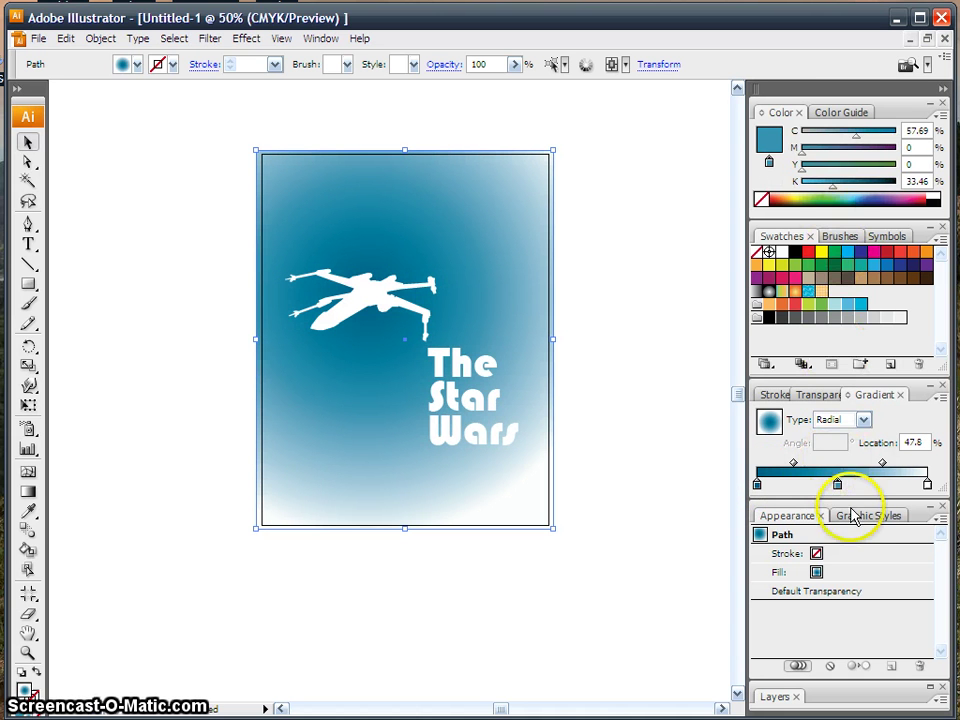
left_click(799, 487)
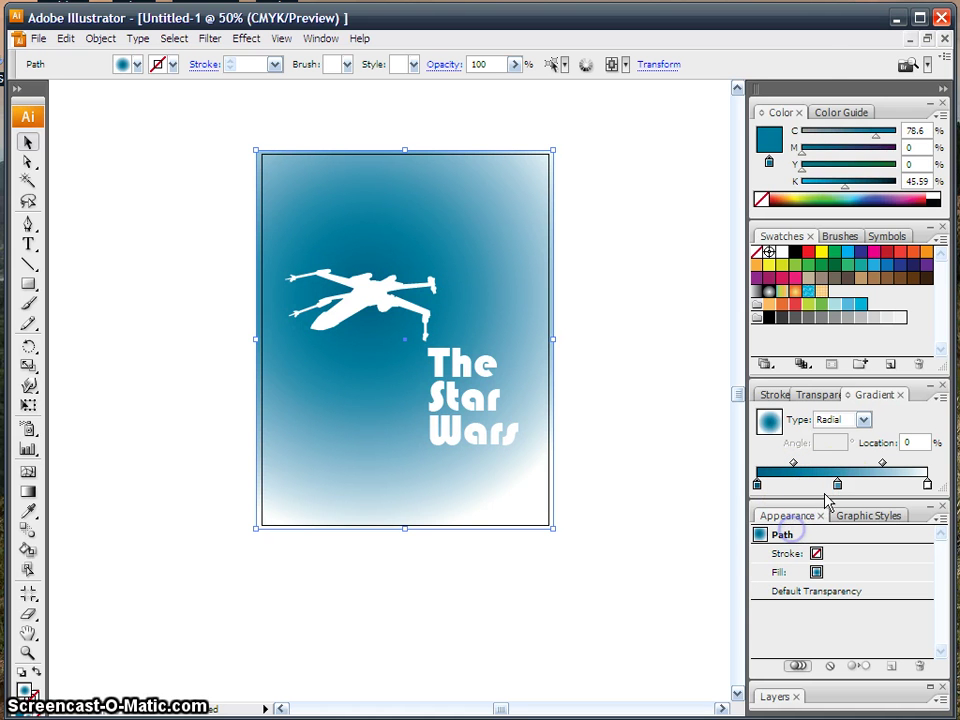
left_click(839, 487)
left_click_drag(839, 487, 825, 529)
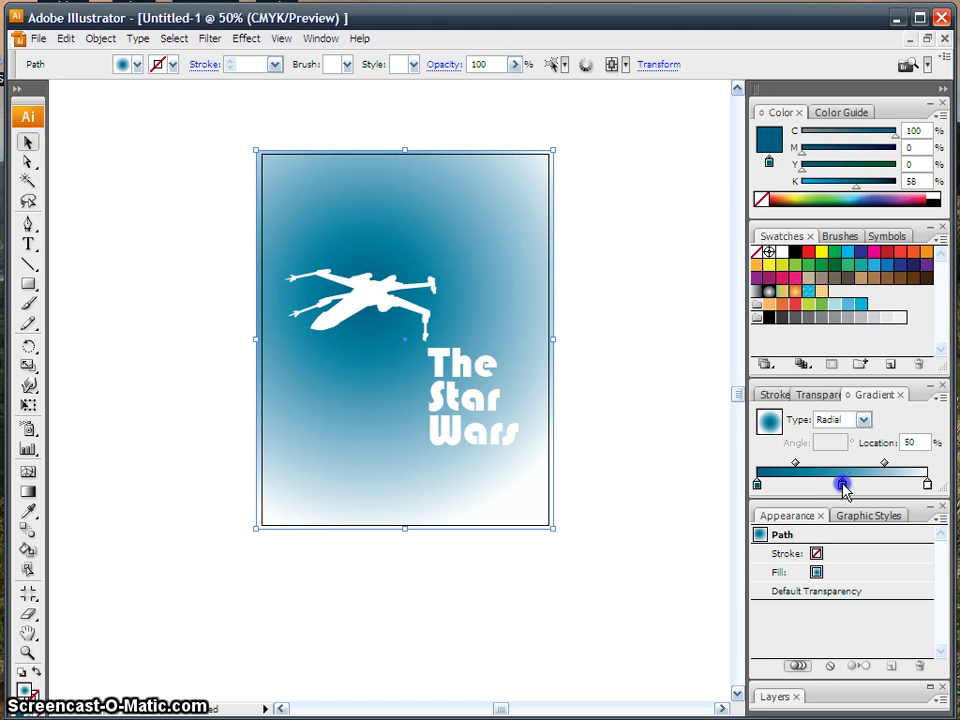
Colour the new stop green (C57.69 Y64) and push it out to the gradient's outer edge
left_click(843, 486)
left_click_drag(856, 186, 752, 180)
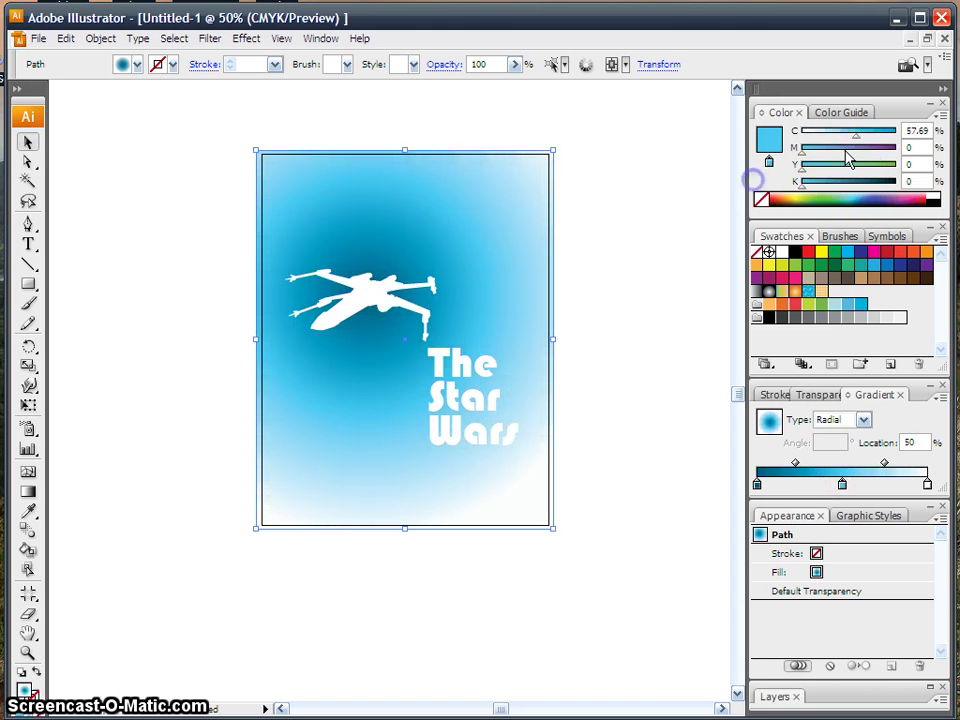
left_click_drag(861, 164, 865, 179)
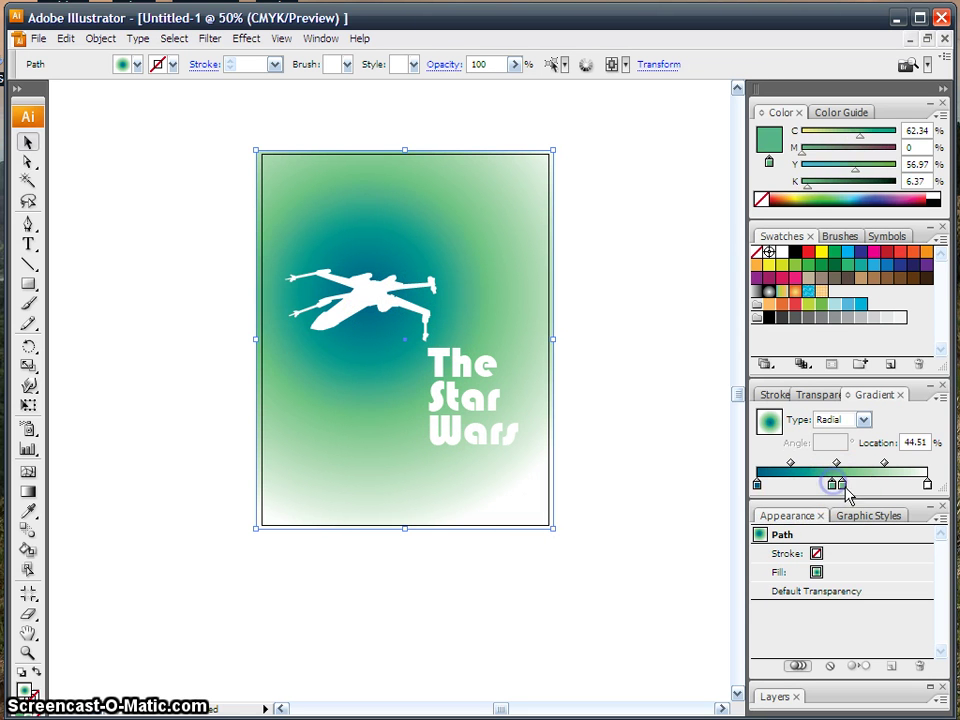
left_click_drag(842, 486, 932, 484)
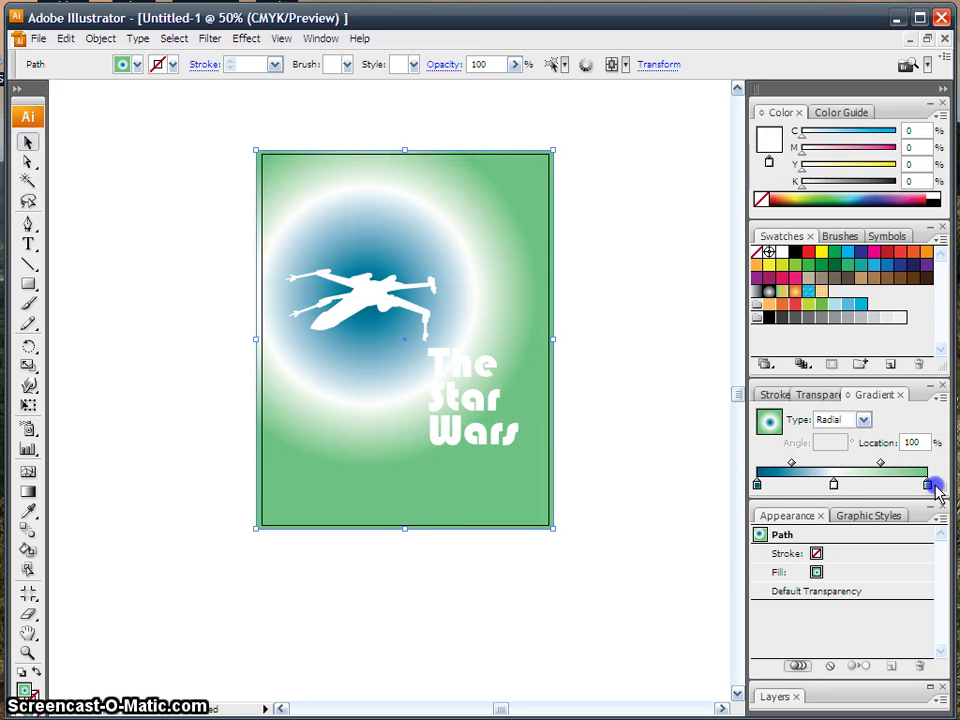